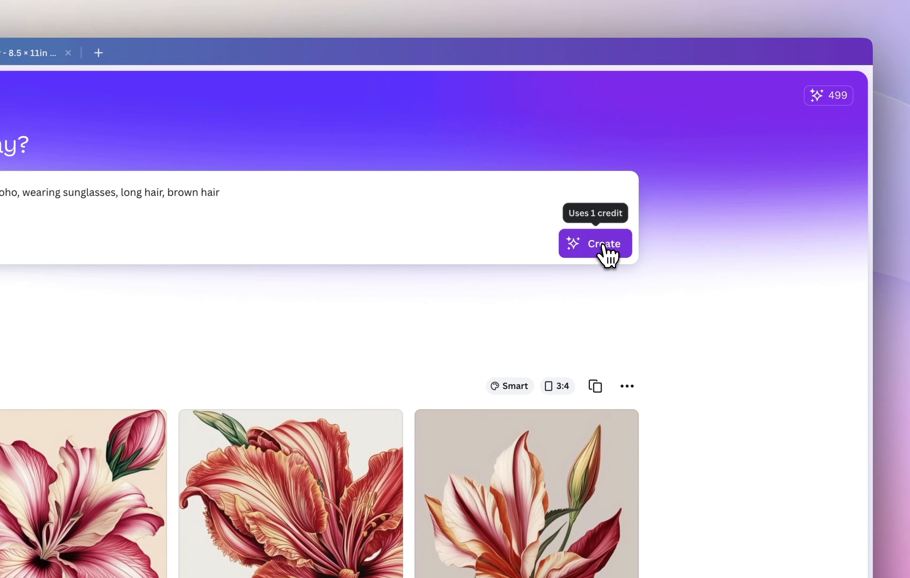
# Try the prompts "watercolor followers, colorful" and "watercolor flowers, no b" in the Dream Lab image generator.
pyautogui.click(604, 249)
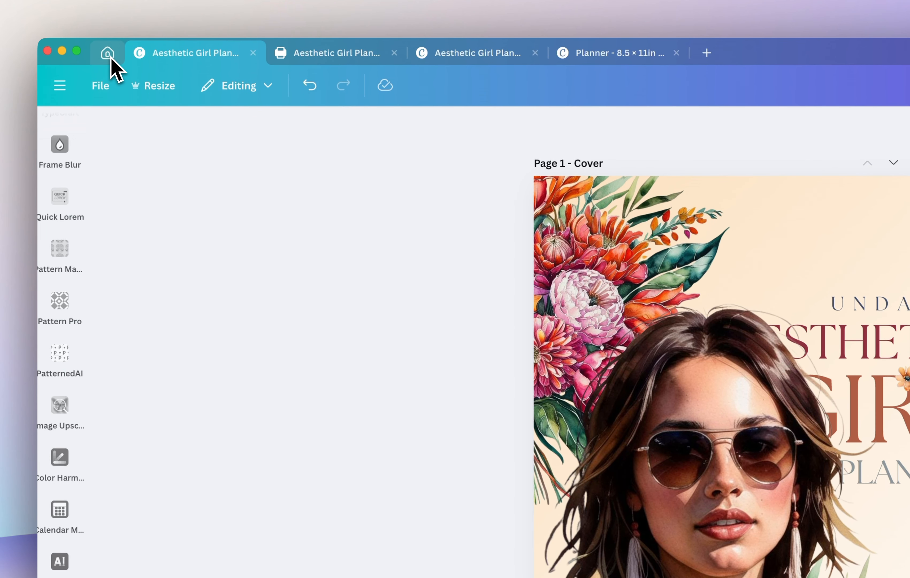
pyautogui.click(110, 56)
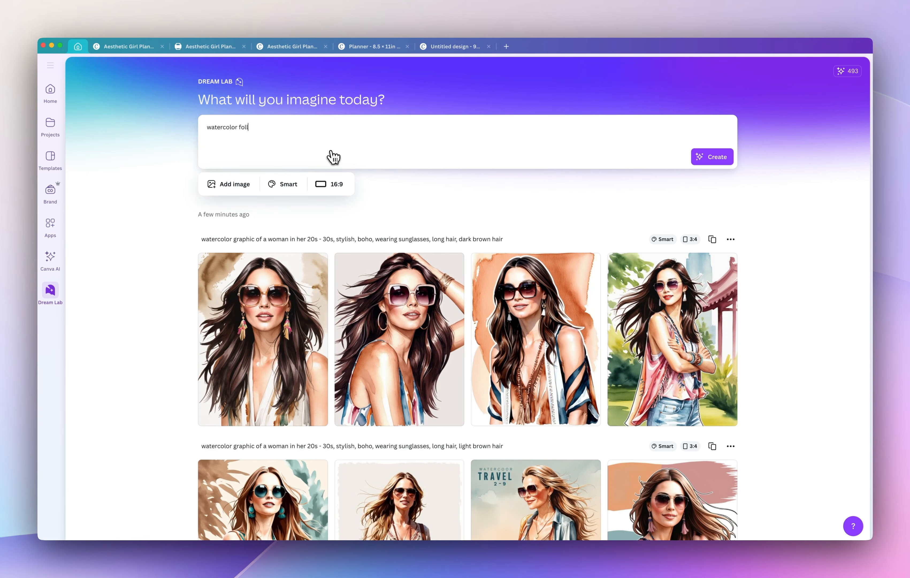
pyautogui.write('wers, no background')
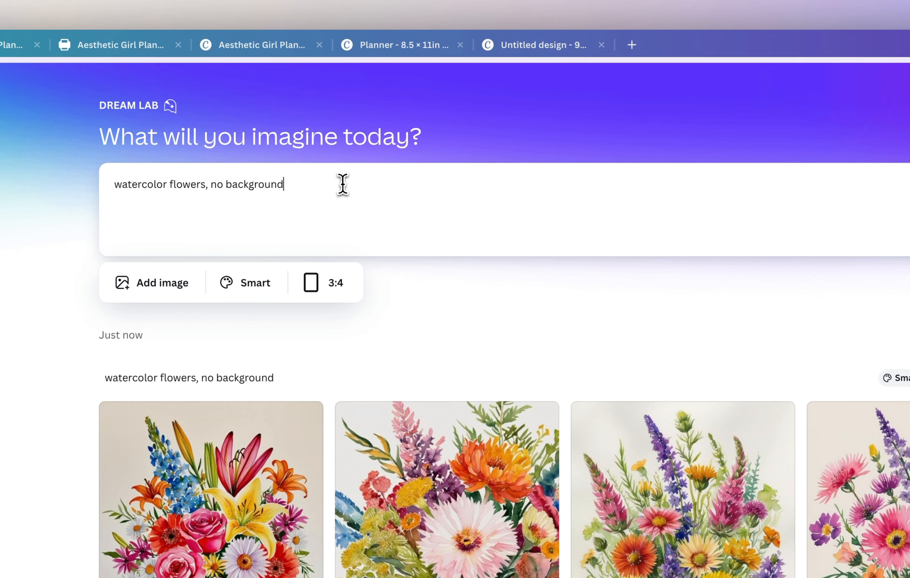
pyautogui.hotkey('ctrl', 'a')
pyautogui.write('reas')
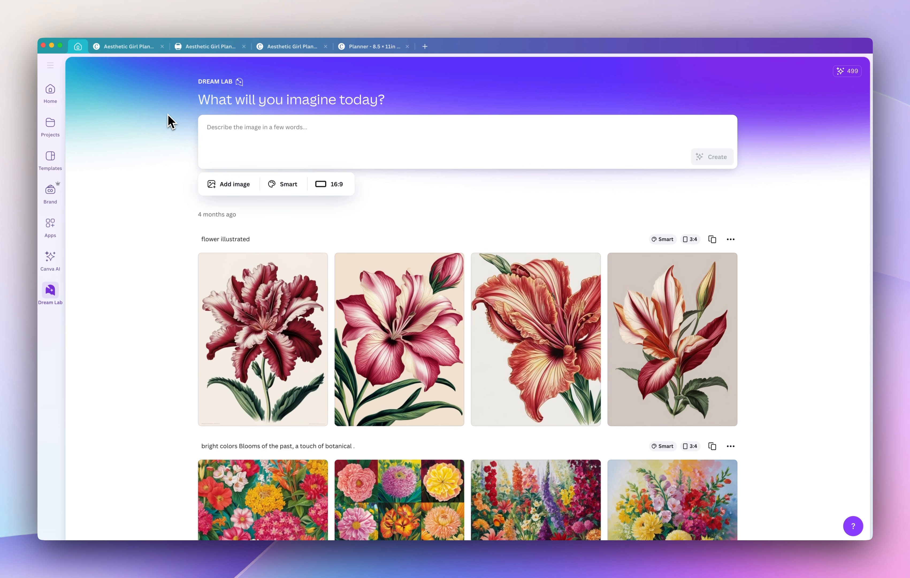
# View the covers of the two existing Aesthetic Girl Planner designs and return to Dream Lab.
pyautogui.click(209, 46)
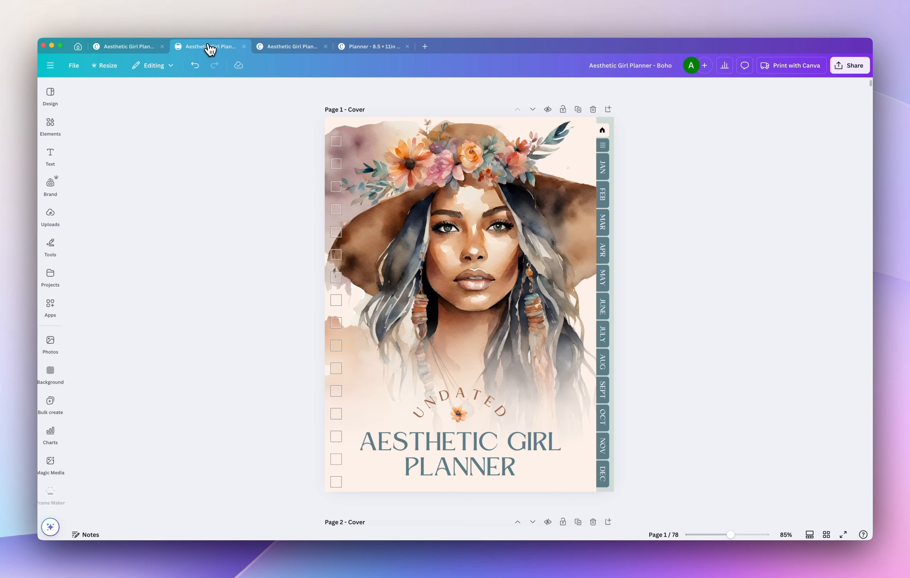
pyautogui.click(129, 47)
pyautogui.click(77, 46)
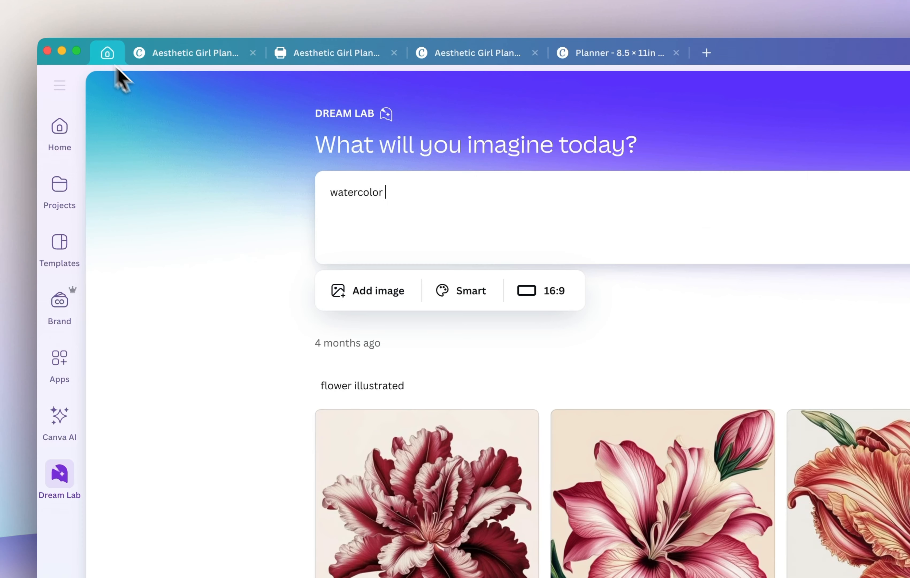
# Enter the image prompt "watercolor graphic of a woman in her early 30s, stylish, boho, wearing sunglasses, long hair, brown hair".
pyautogui.write('graphic of a woman in her early 30s, stylish, boho, wearing sunglass')
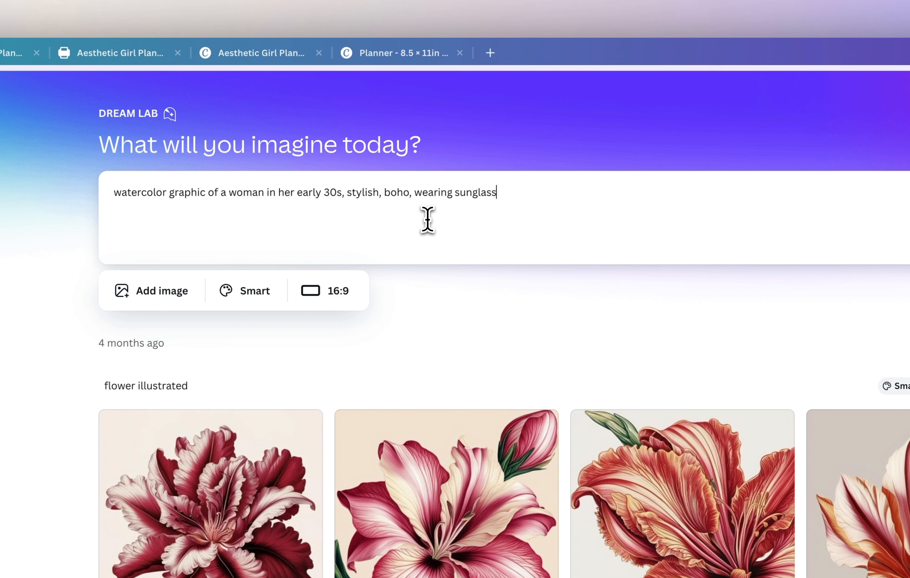
pyautogui.write('es, long hair, br')
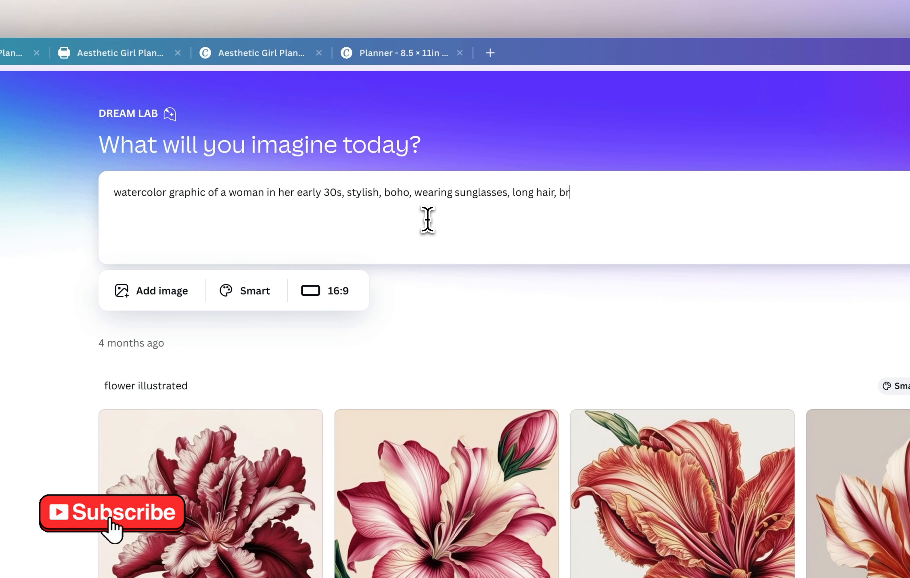
pyautogui.write('own hair')
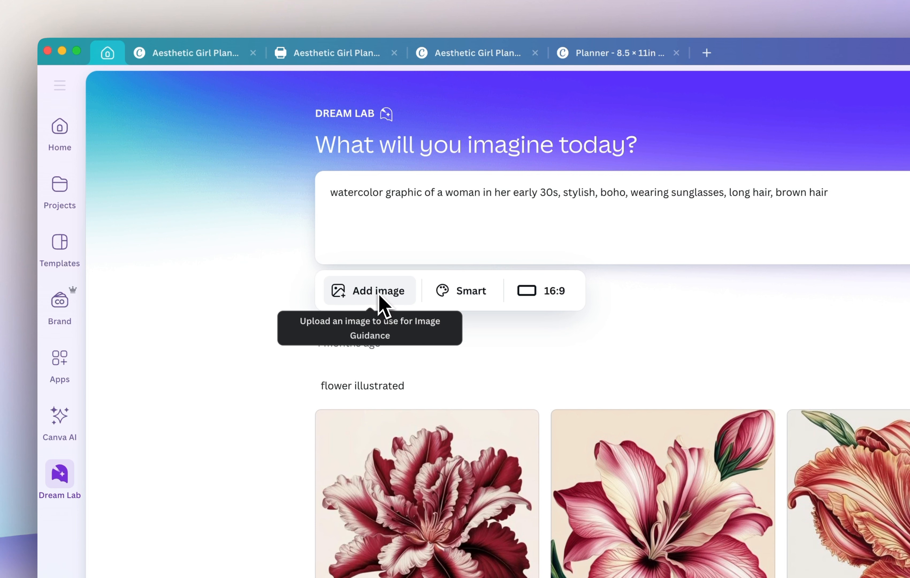
# Examine the reference image options and the available image styles for the prompt.
pyautogui.click(382, 298)
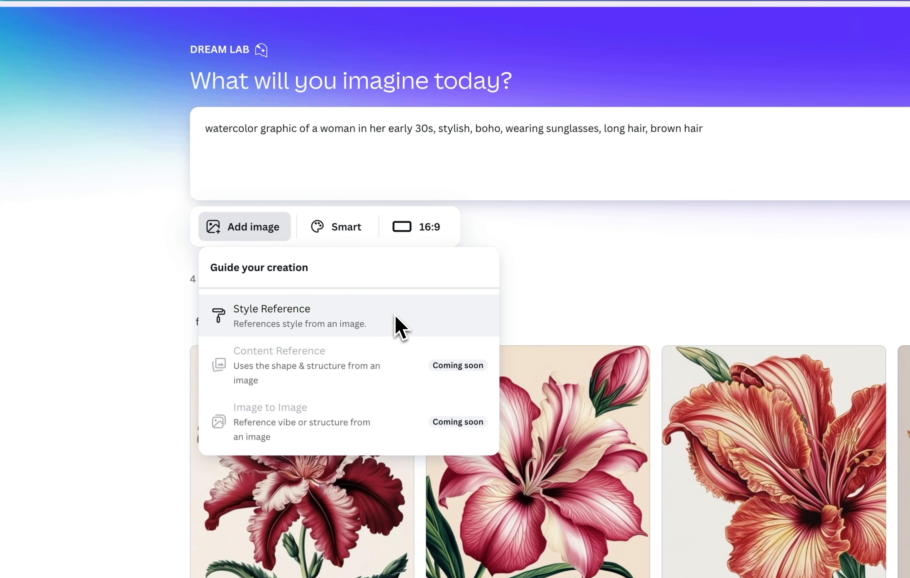
pyautogui.click(542, 267)
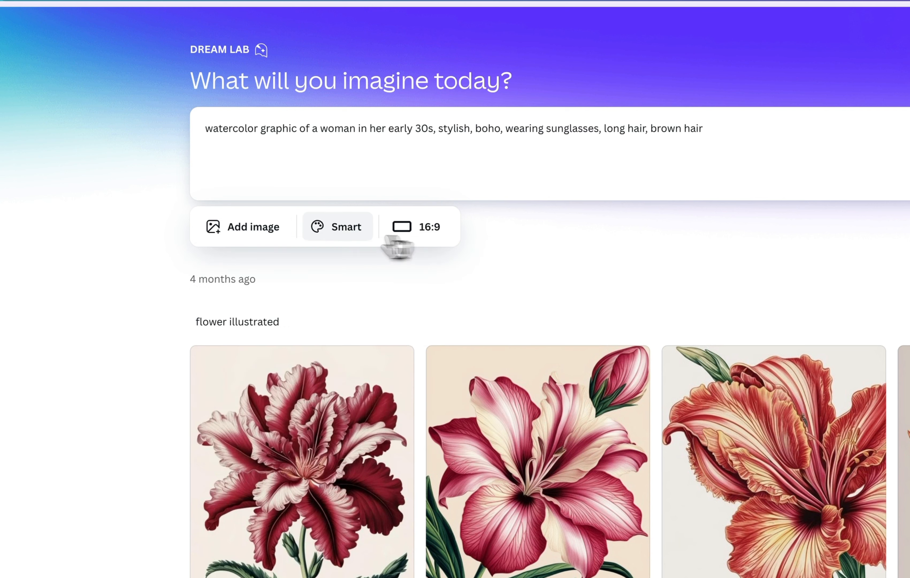
pyautogui.click(340, 236)
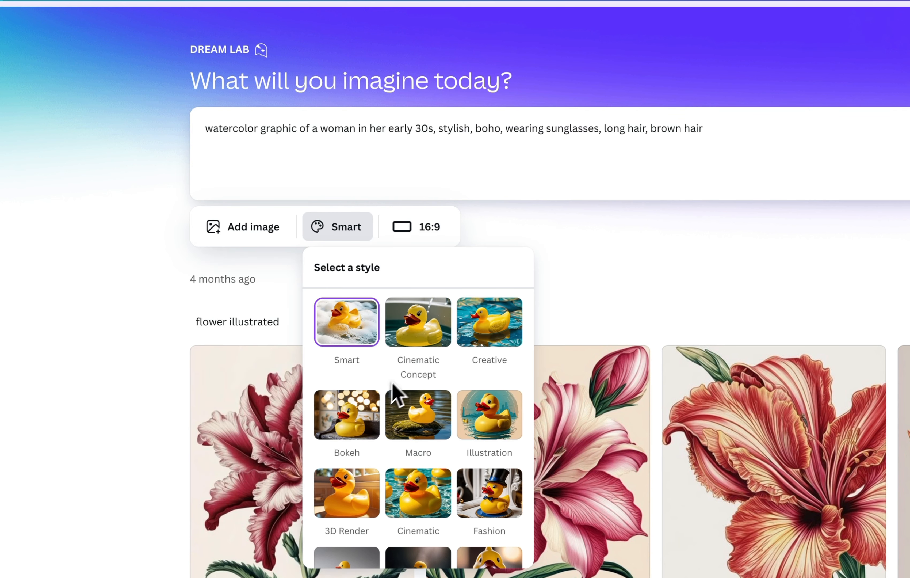
pyautogui.scroll(-8, 497, 360)
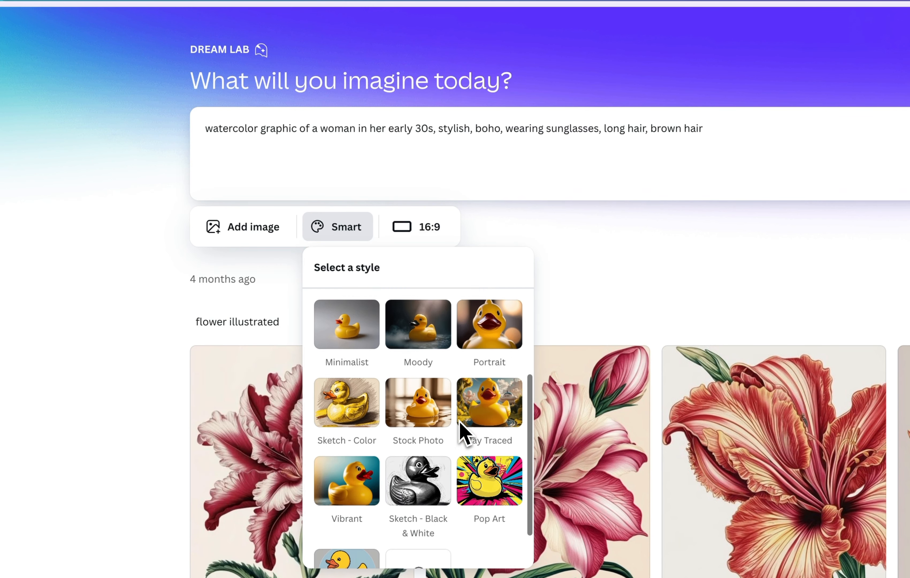
# Set the aspect ratio to 3:4 and generate the images of the woman.
pyautogui.click(421, 231)
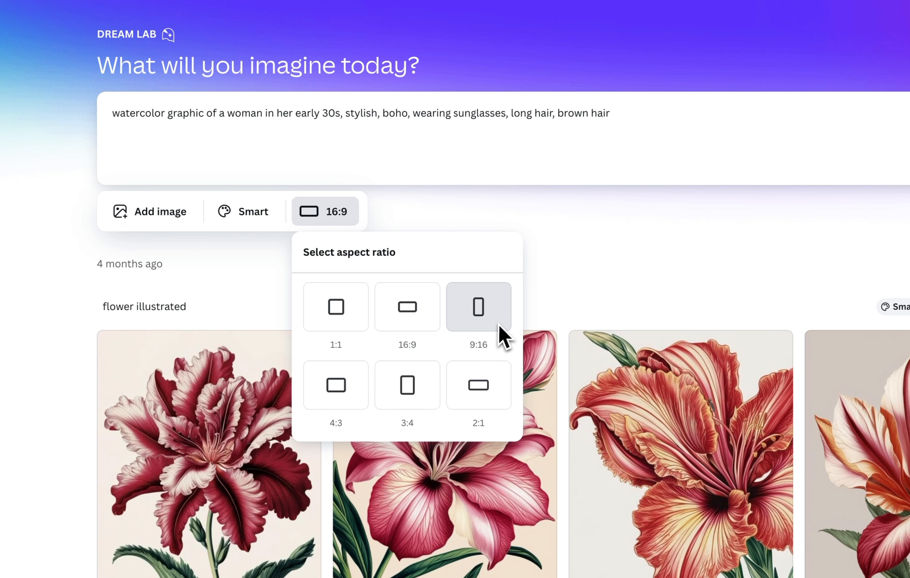
pyautogui.click(414, 384)
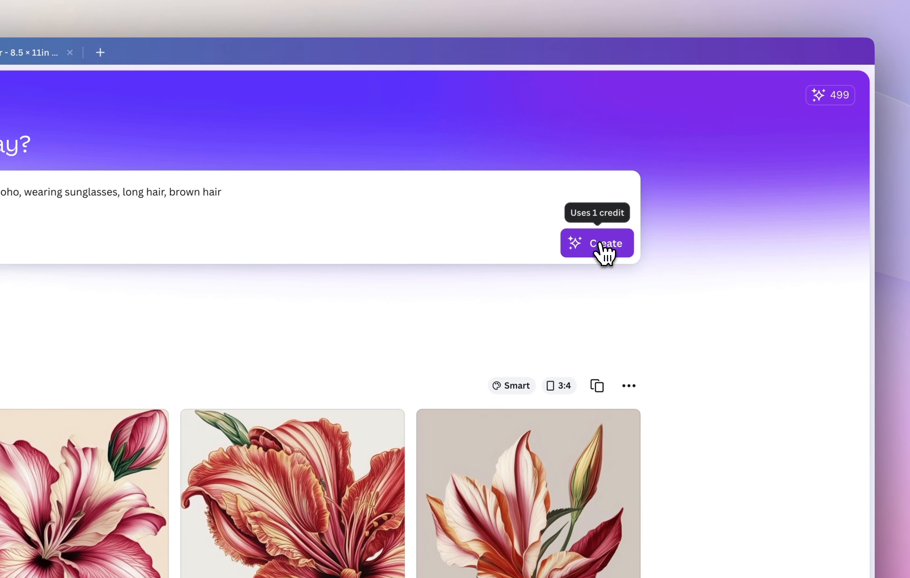
pyautogui.click(605, 248)
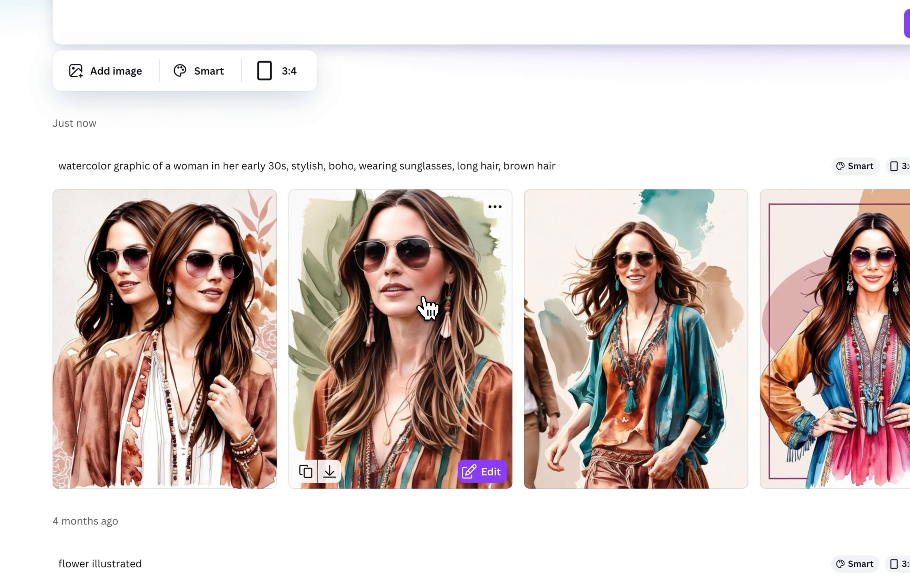
# Open the first generated image of the dark-brown-haired woman in a new design and remove its background.
pyautogui.click(482, 473)
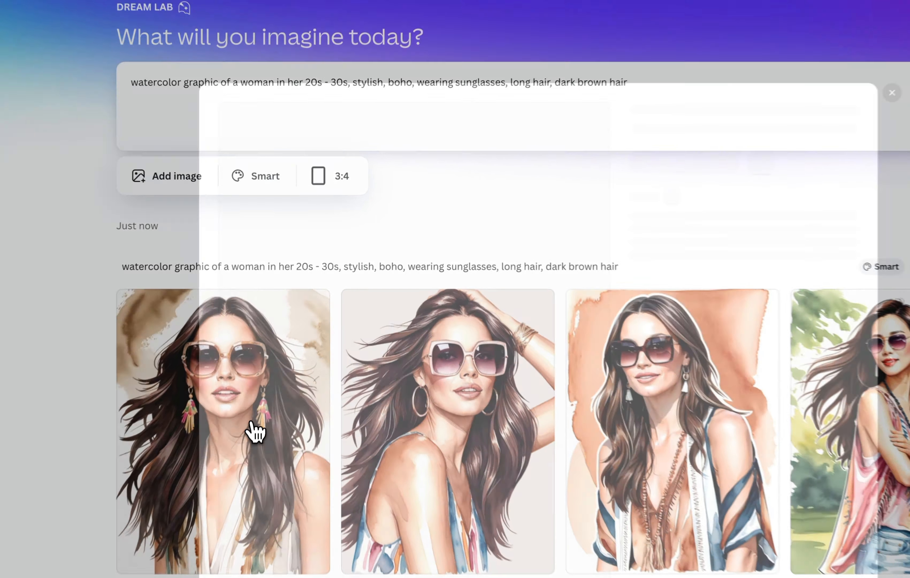
pyautogui.click(281, 338)
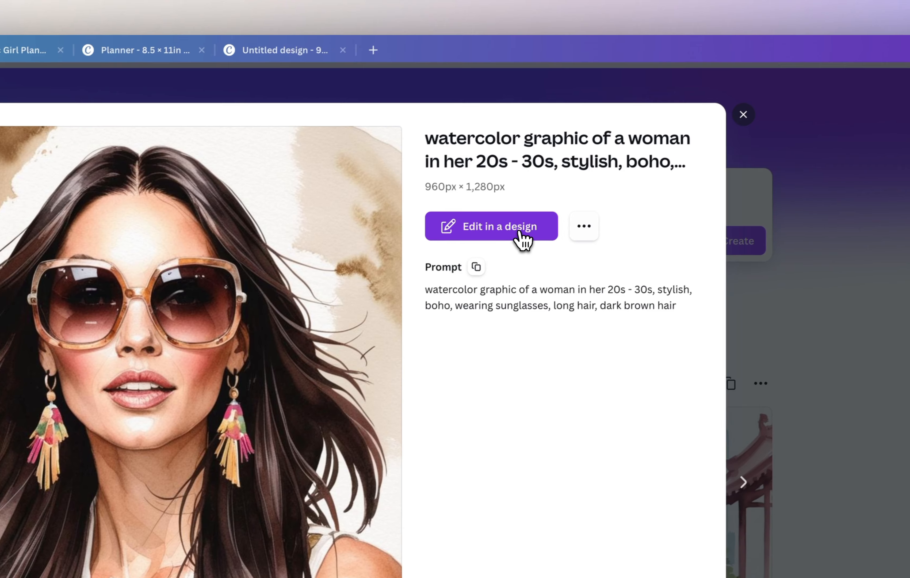
pyautogui.click(577, 212)
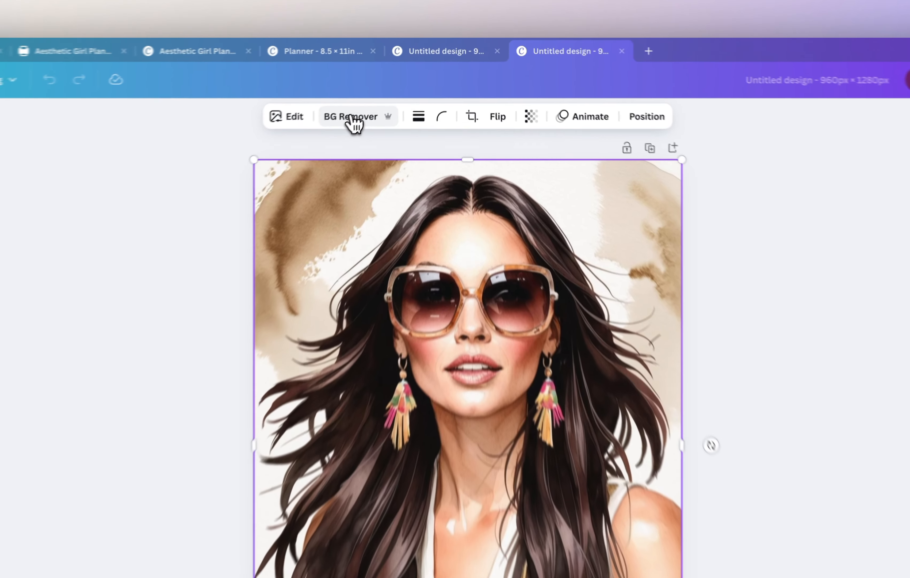
pyautogui.click(396, 91)
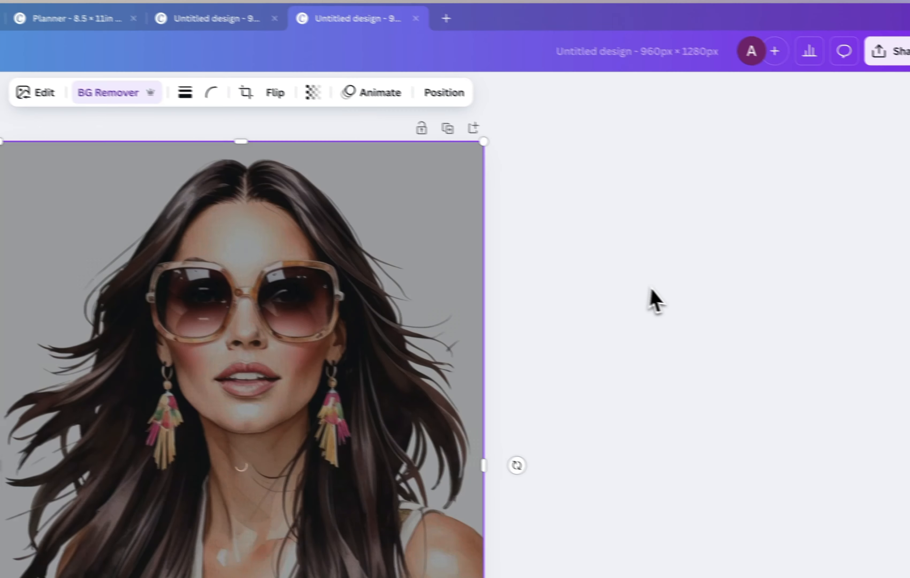
# Switch to the Planner design and duplicate its January calendar page.
pyautogui.moveTo(67, 21)
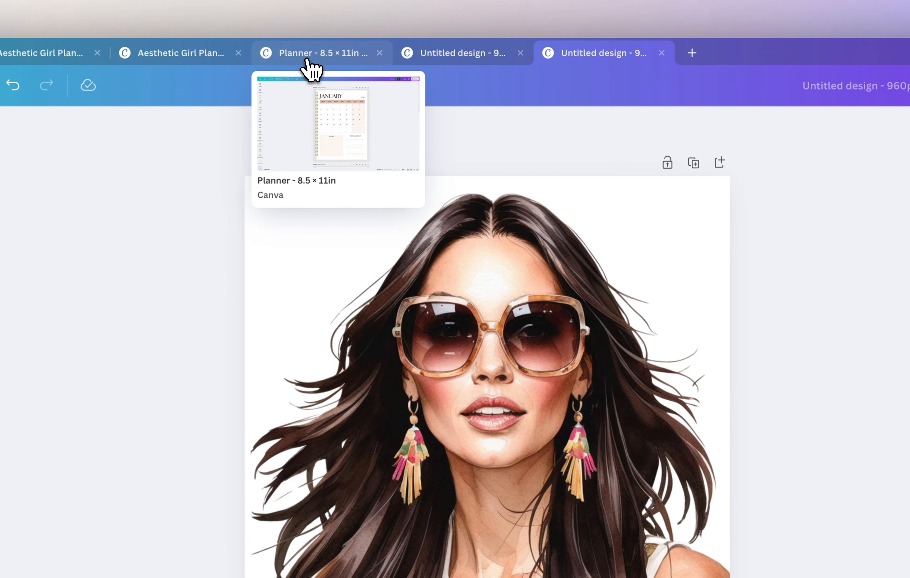
pyautogui.click(309, 61)
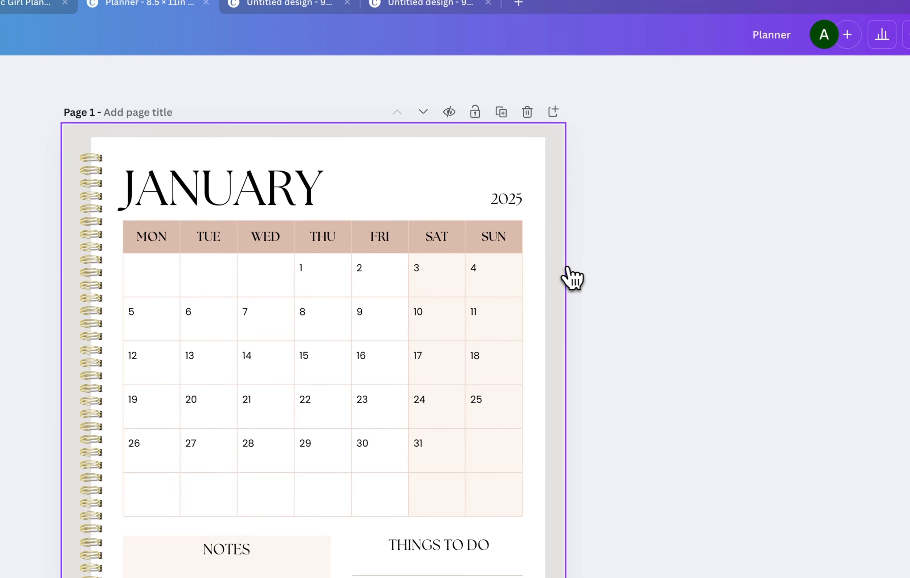
pyautogui.click(501, 113)
# Delete the January heading, year, calendar, notes and to-do list from page 1, leaving only the spiral-bound blank sheet.
pyautogui.scroll(5, 579, 175)
pyautogui.click(319, 189)
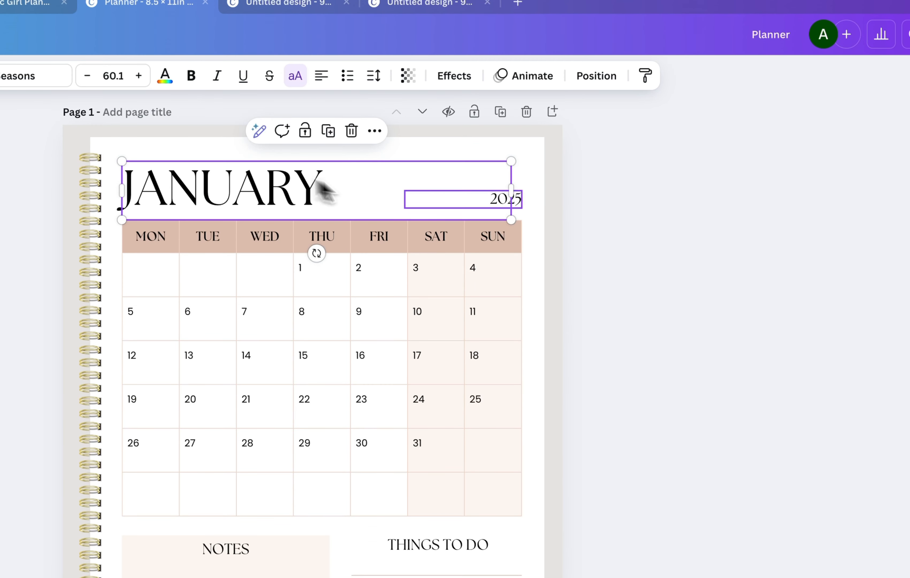
pyautogui.keyDown('shift'); pyautogui.click(489, 297); pyautogui.keyUp('shift')
pyautogui.keyDown('shift'); pyautogui.click(450, 548); pyautogui.keyUp('shift')
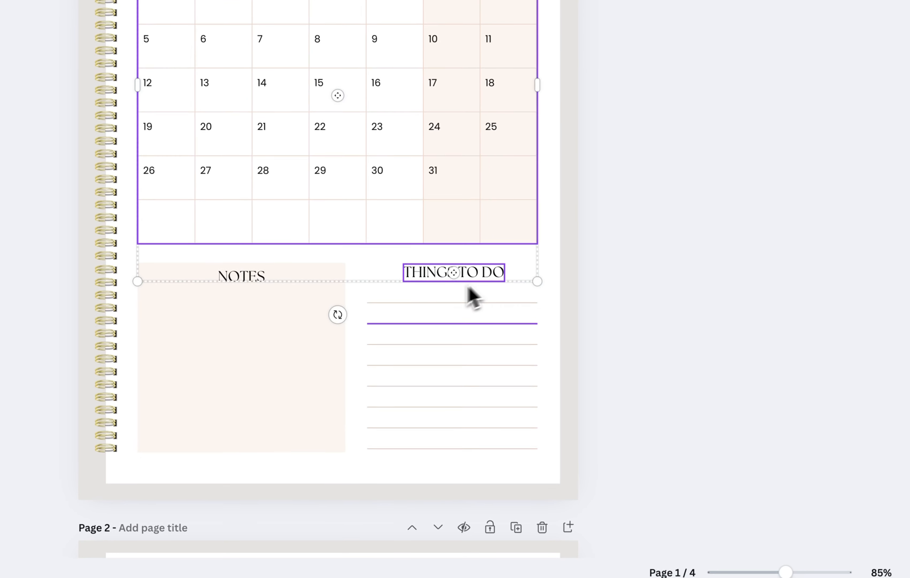
pyautogui.keyDown('shift'); pyautogui.click(284, 568); pyautogui.keyUp('shift')
pyautogui.press('Delete')
pyautogui.moveTo(668, 486); pyautogui.dragTo(370, 198)
pyautogui.press('Delete')
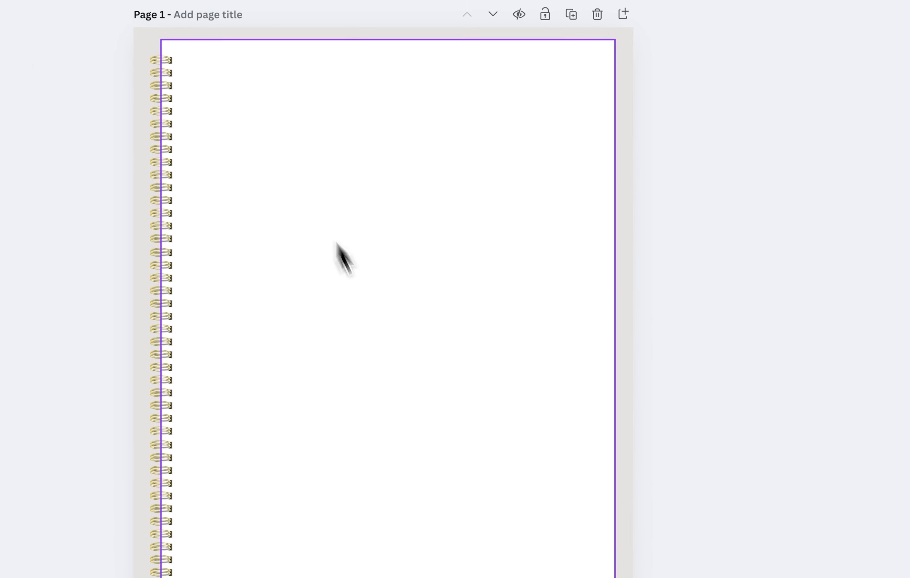
# Copy the cut-out woman image from the untitled design and paste it onto page 1 of the Planner.
pyautogui.click(403, 58)
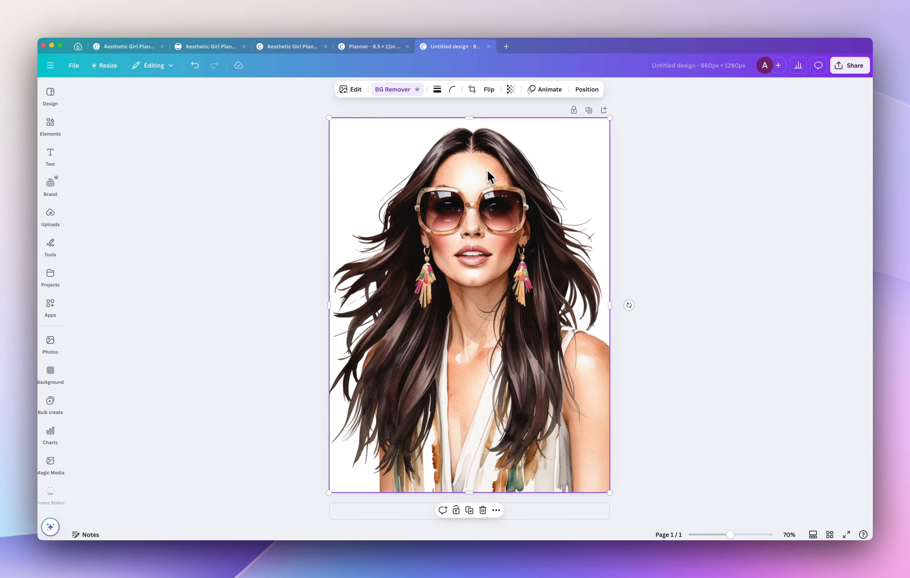
pyautogui.rightClick(473, 158)
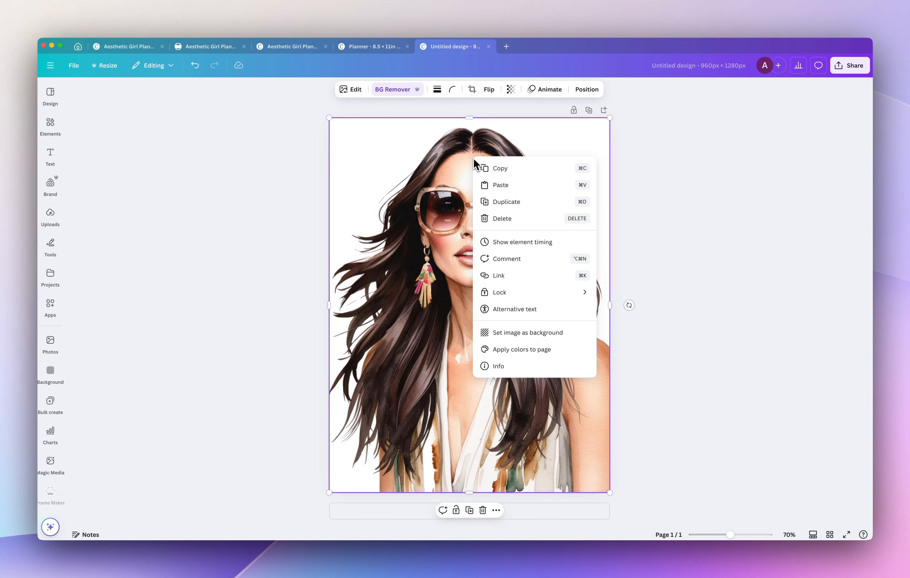
pyautogui.click(505, 169)
pyautogui.click(372, 46)
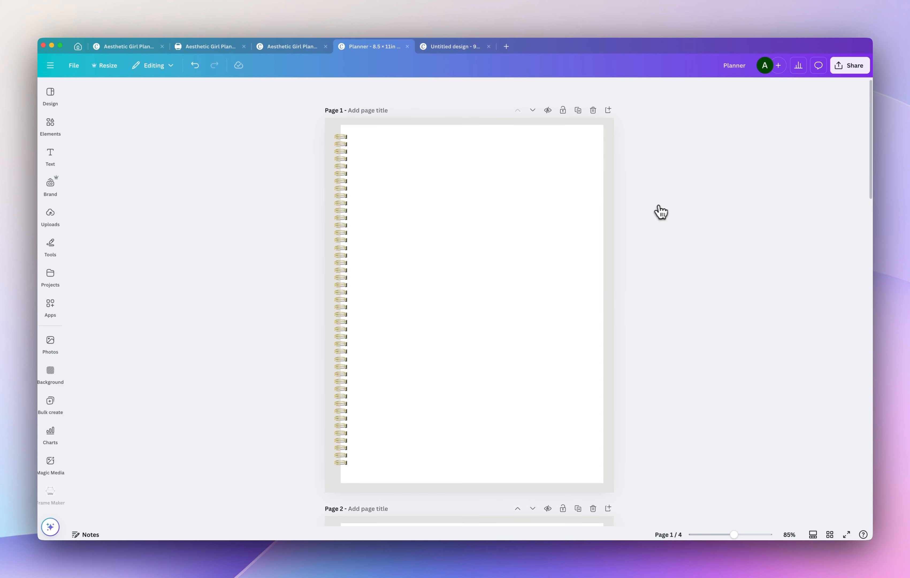
pyautogui.press('super+v')
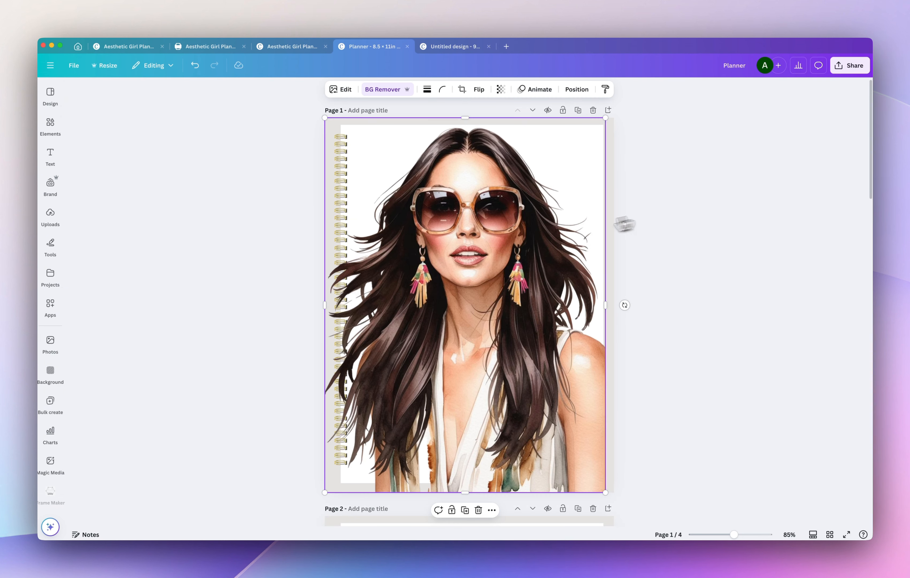
# Paste the January heading above the woman on page 1 and change its text to "2025 DIGITAL PLANNER".
pyautogui.scroll(8, 671, 304)
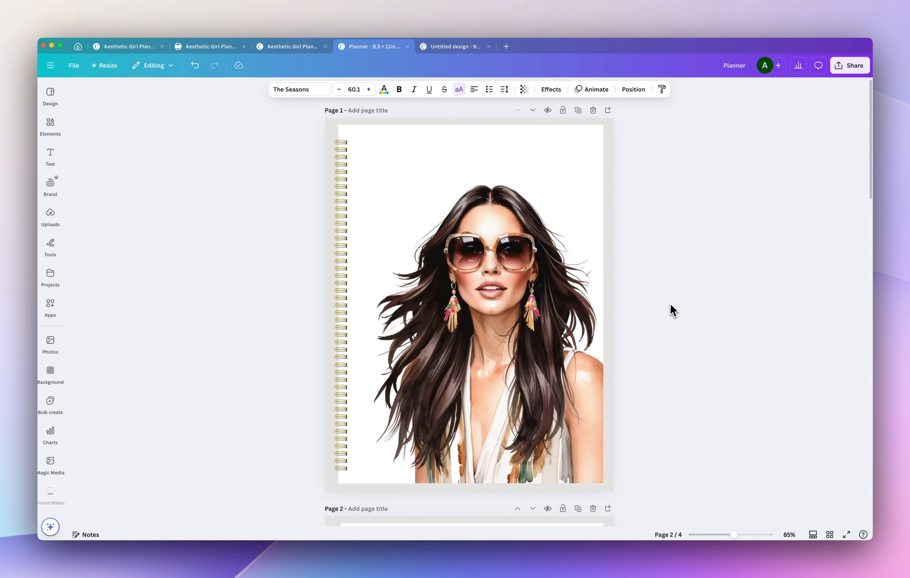
pyautogui.click(671, 305)
pyautogui.press('super+v')
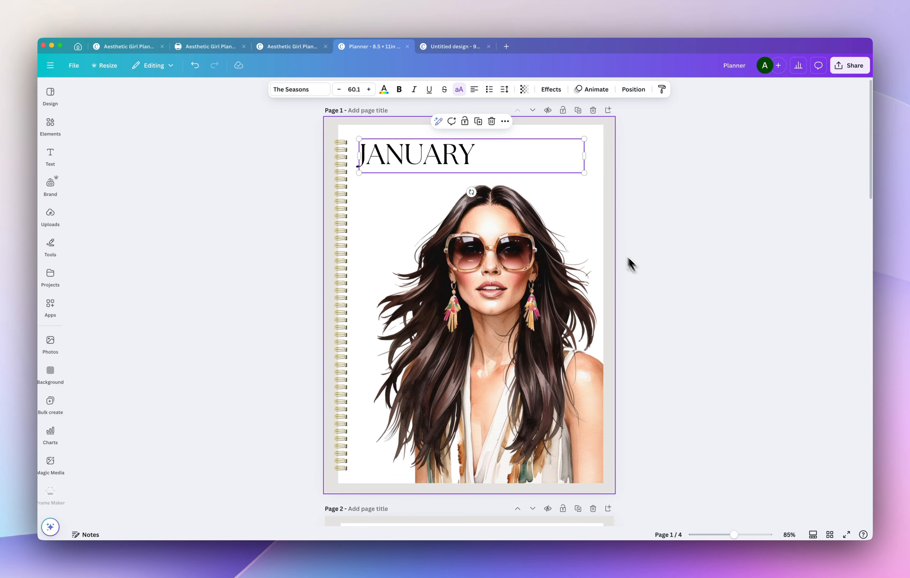
pyautogui.doubleClick(430, 155)
pyautogui.write('202')
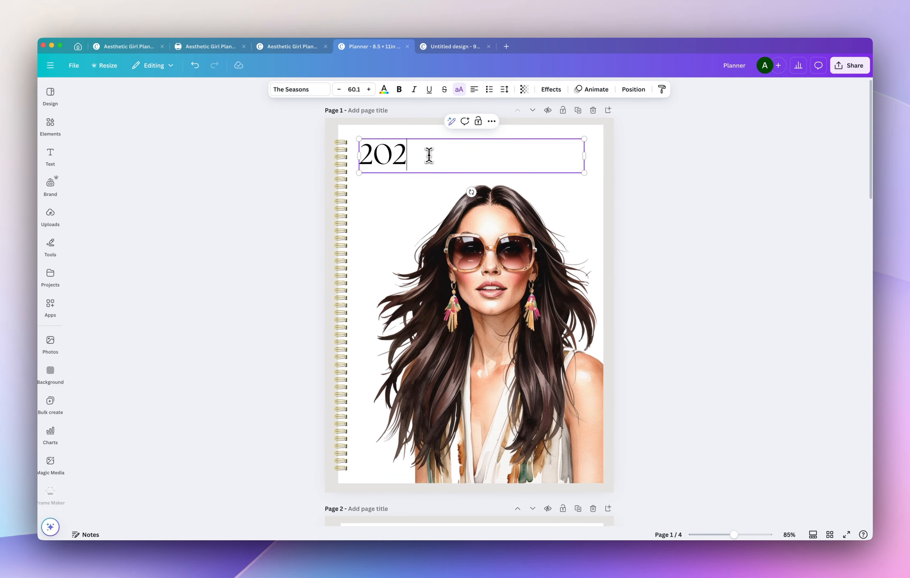
pyautogui.write('5 DIGITA')
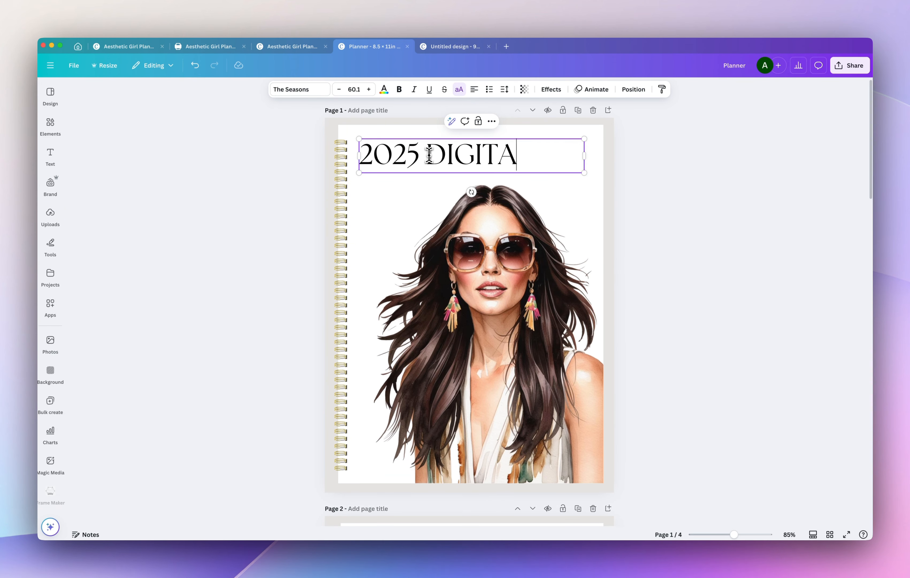
pyautogui.write('L PLANNER')
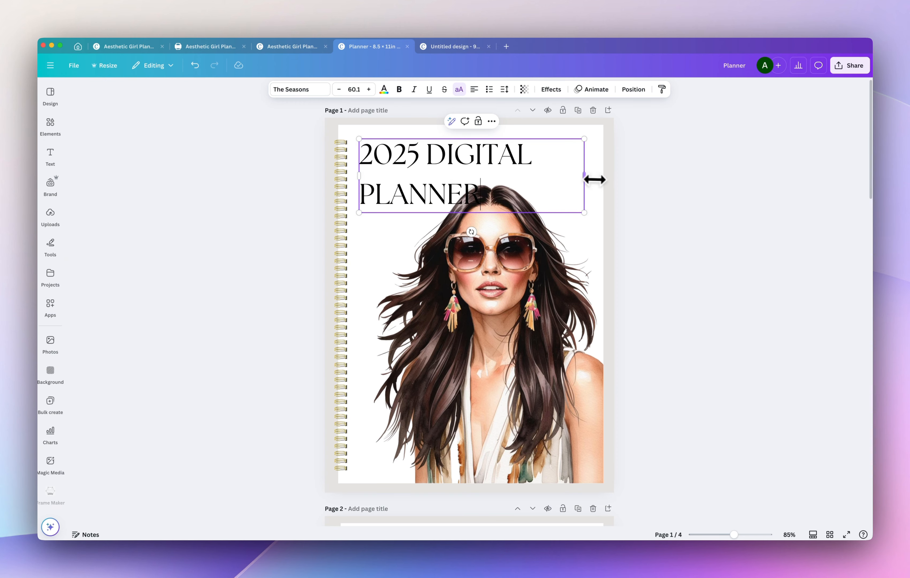
pyautogui.moveTo(585, 176); pyautogui.dragTo(595, 179)
# Reposition the upper flower graphic on the Aesthetic Girl Planner cover and return to the home page.
pyautogui.click(134, 48)
pyautogui.moveTo(399, 233); pyautogui.dragTo(371, 247)
pyautogui.moveTo(432, 159); pyautogui.dragTo(463, 147)
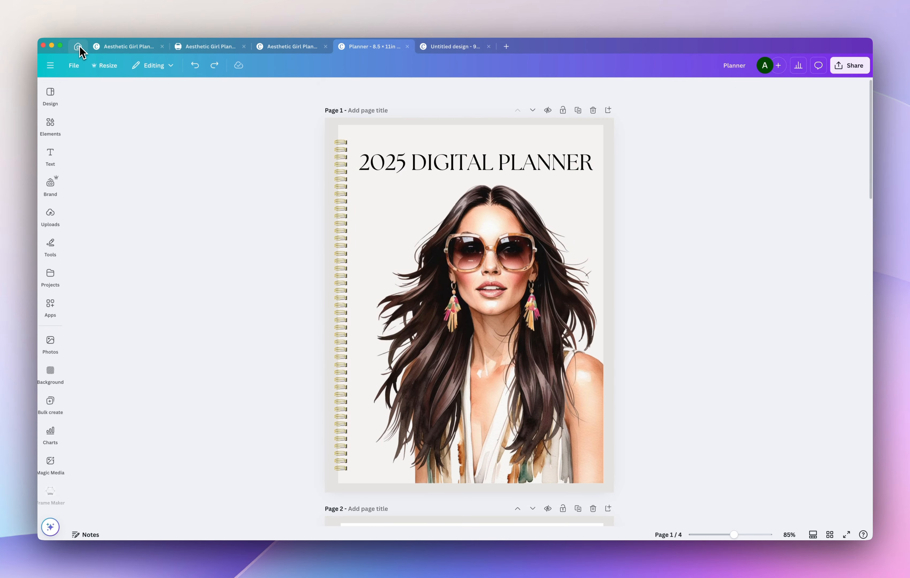
pyautogui.click(79, 47)
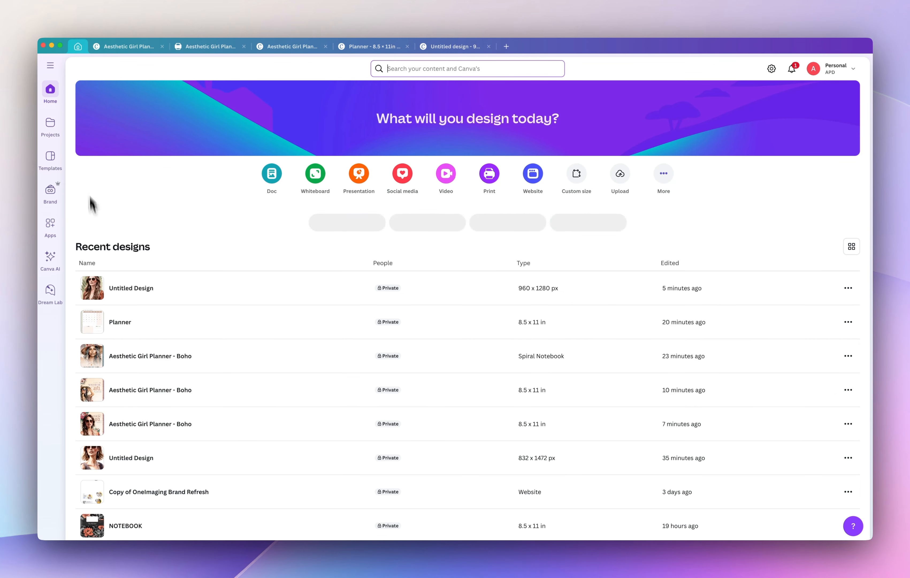
# Generate Dream Lab images from the prompt "watercolor flowers, no background" with a 3:4 aspect ratio.
pyautogui.click(51, 264)
pyautogui.write('watercolor flowers, no background')
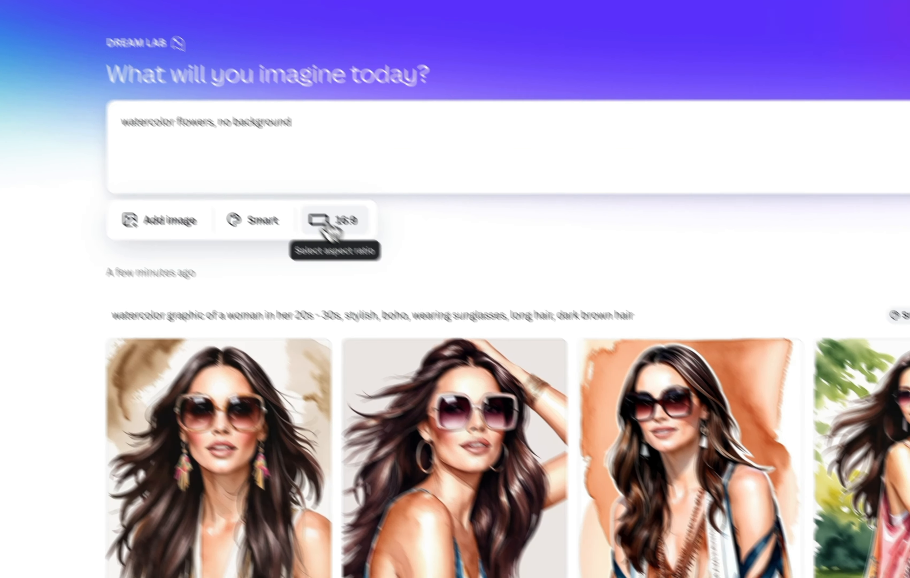
pyautogui.click(398, 272)
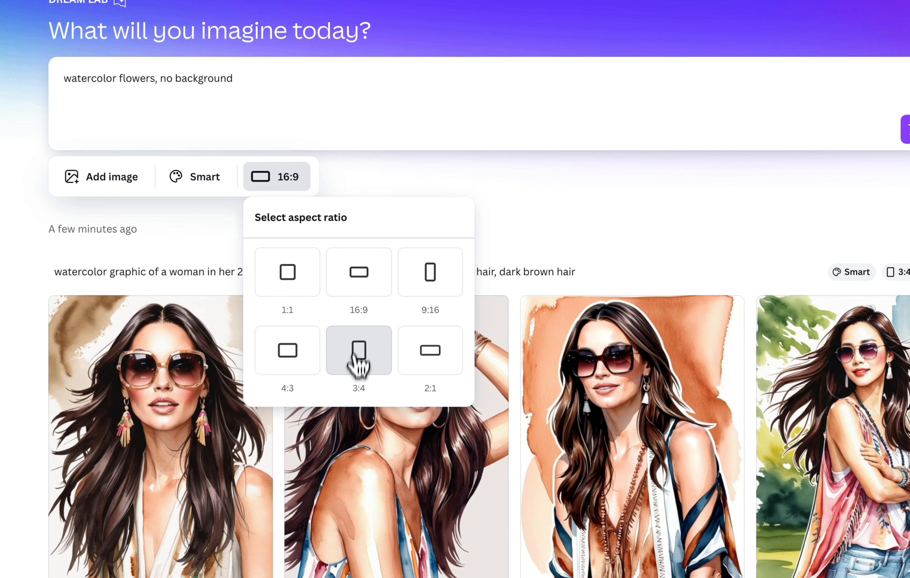
pyautogui.click(359, 349)
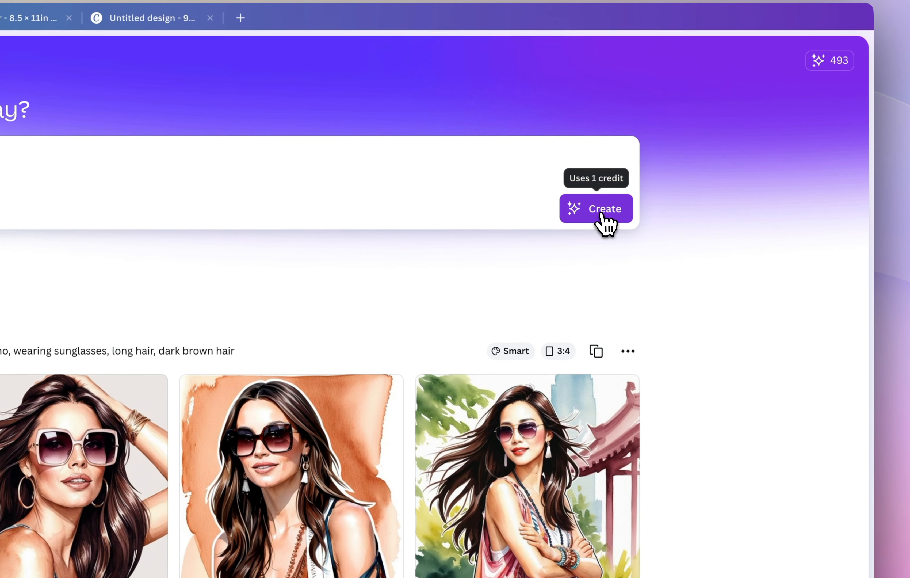
pyautogui.click(604, 215)
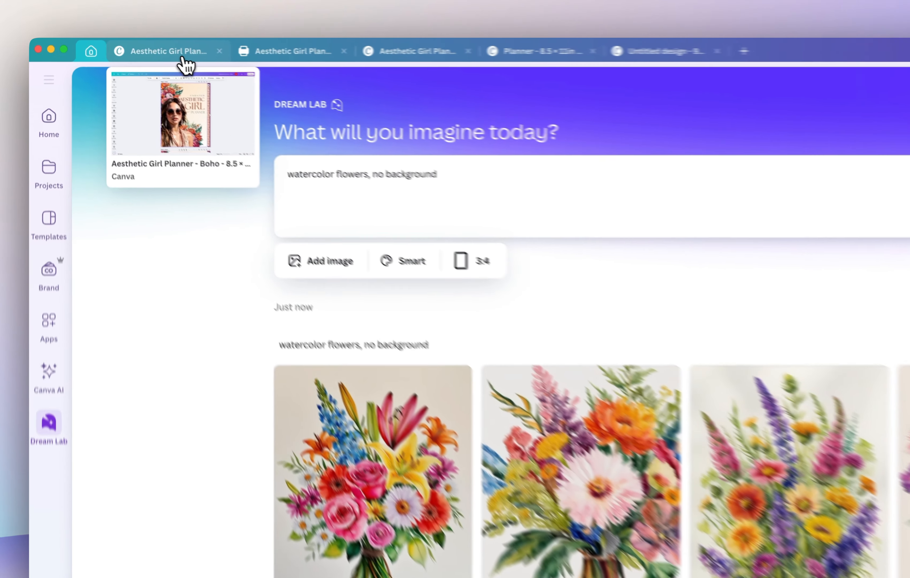
# Try moving the flower graphic on the Aesthetic Girl Planner cover and undo the move.
pyautogui.click(126, 46)
pyautogui.click(599, 274)
pyautogui.moveTo(594, 251); pyautogui.dragTo(609, 254)
pyautogui.press('super+z')
# Generate Dream Lab images from "realistic watercolor flowers, tropical", and again with "no background" added to the prompt.
pyautogui.click(621, 52)
pyautogui.write('reas')
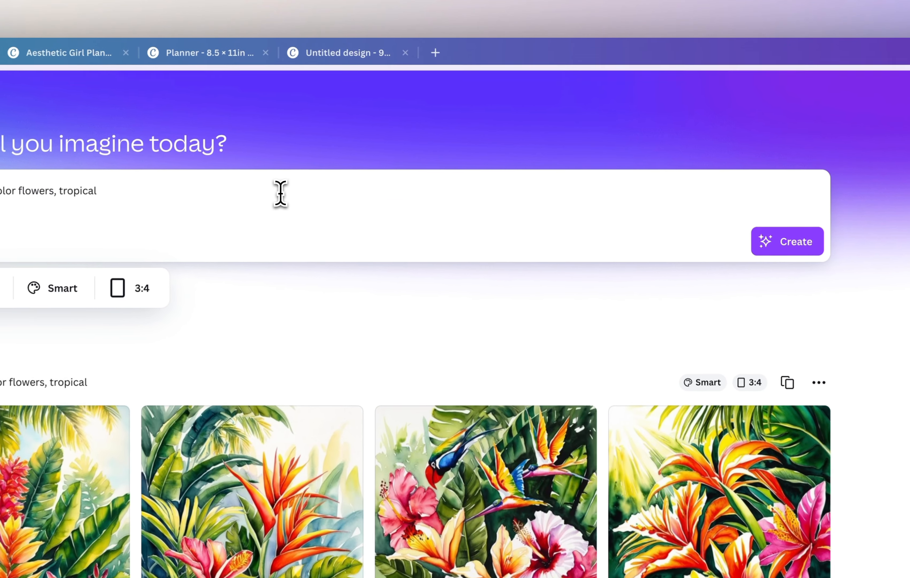
pyautogui.write(', no ba')
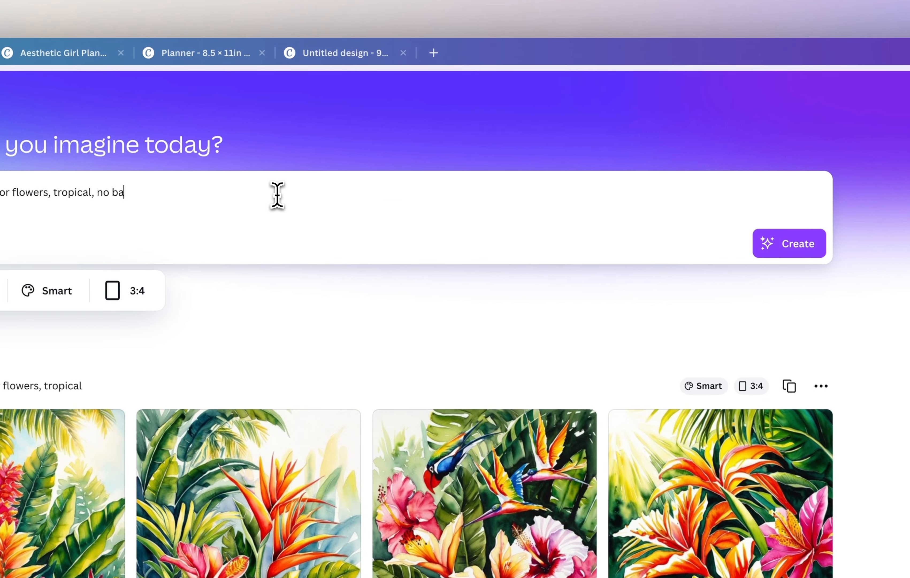
pyautogui.write('ckground')
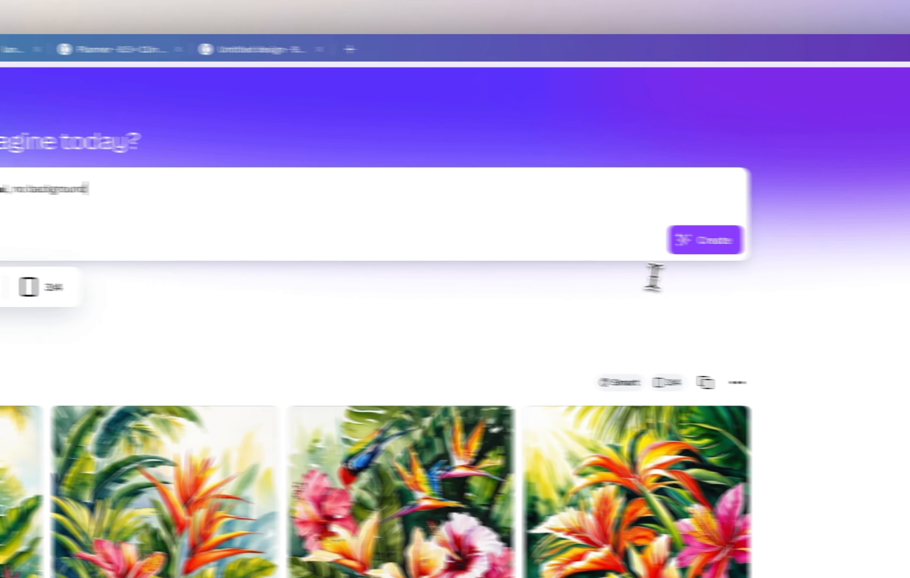
pyautogui.click(774, 249)
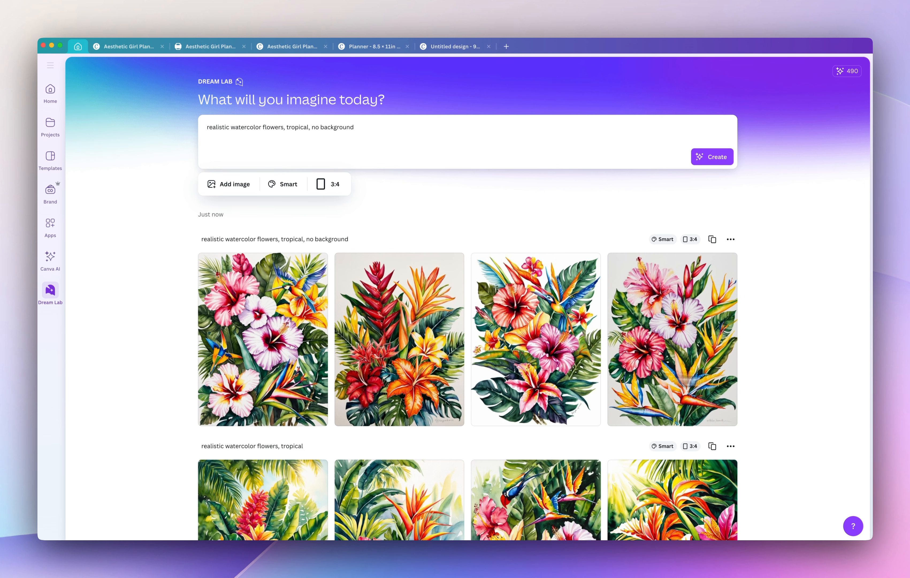
# Open the tropical flower image with the blue-winged bird in a new design and remove its background.
pyautogui.click(569, 411)
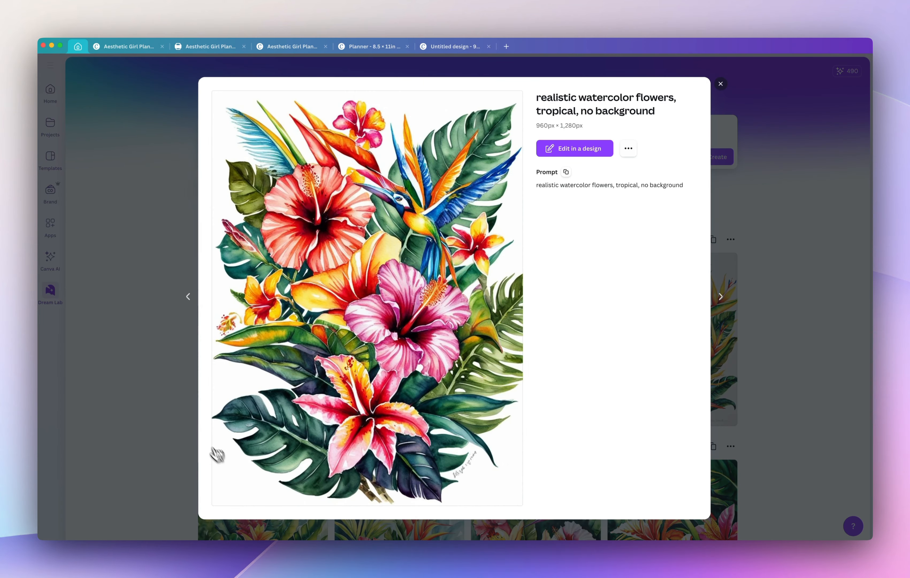
pyautogui.click(555, 148)
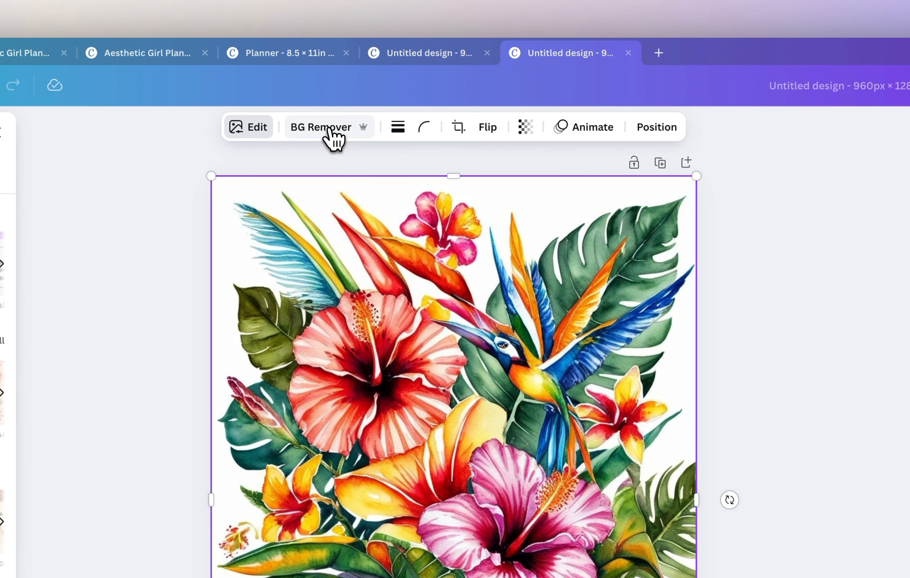
pyautogui.click(319, 128)
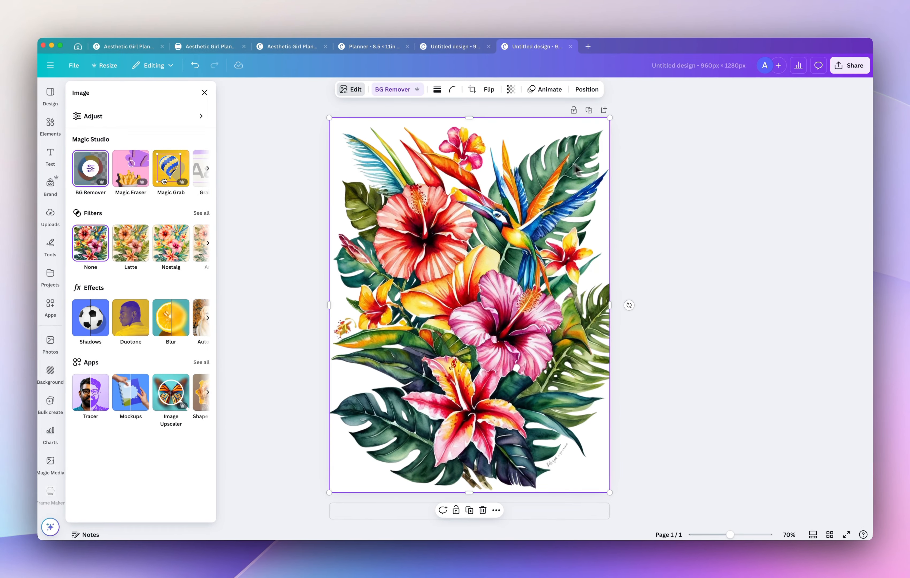
# Paste the cut-out tropical flowers onto page 1 of the Planner and scale them down to about 7.24 in wide.
pyautogui.click(364, 47)
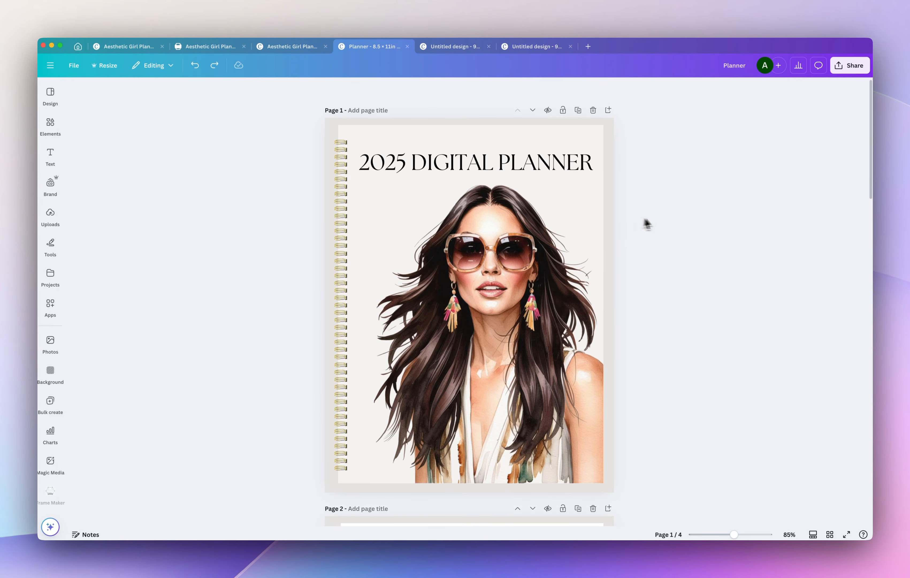
pyautogui.press('super+v')
pyautogui.moveTo(607, 118); pyautogui.dragTo(583, 156)
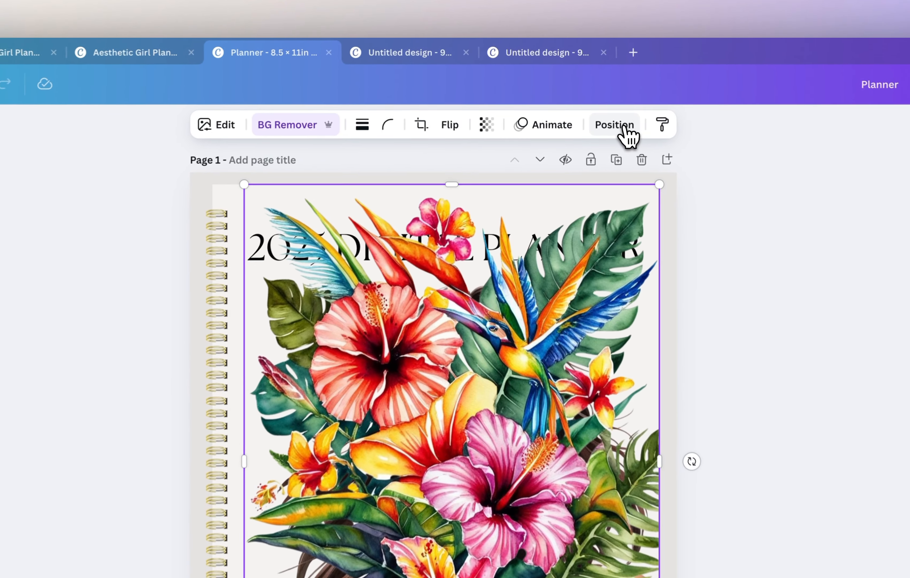
# Place the tropical flowers behind the woman in the layer order and position them at the lower left of page 1.
pyautogui.click(613, 130)
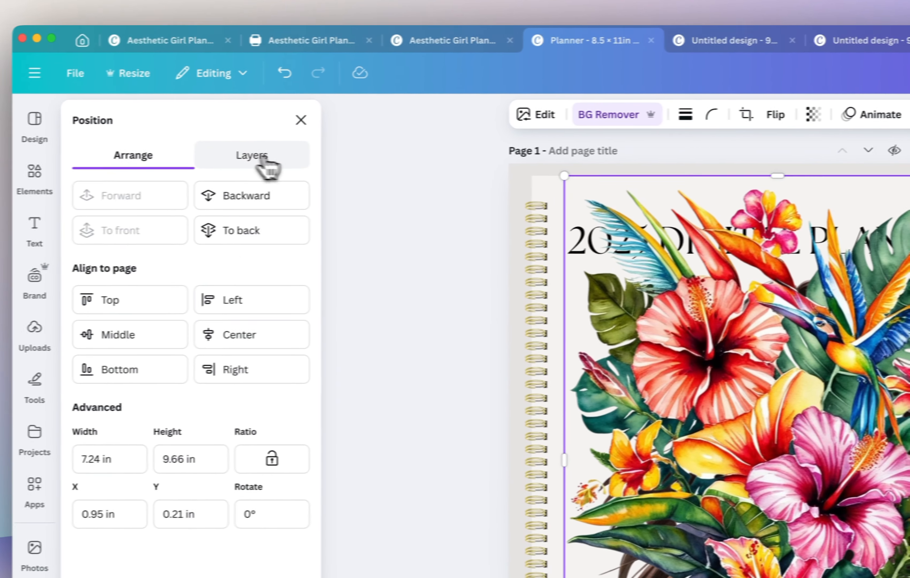
pyautogui.click(264, 160)
pyautogui.moveTo(220, 246); pyautogui.dragTo(224, 359)
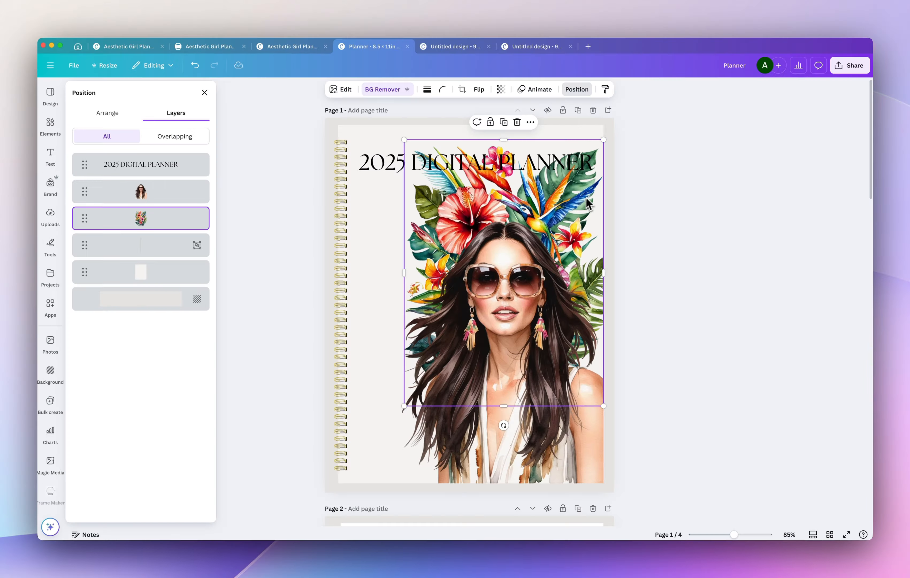
pyautogui.moveTo(591, 199); pyautogui.dragTo(531, 344)
pyautogui.click(672, 169)
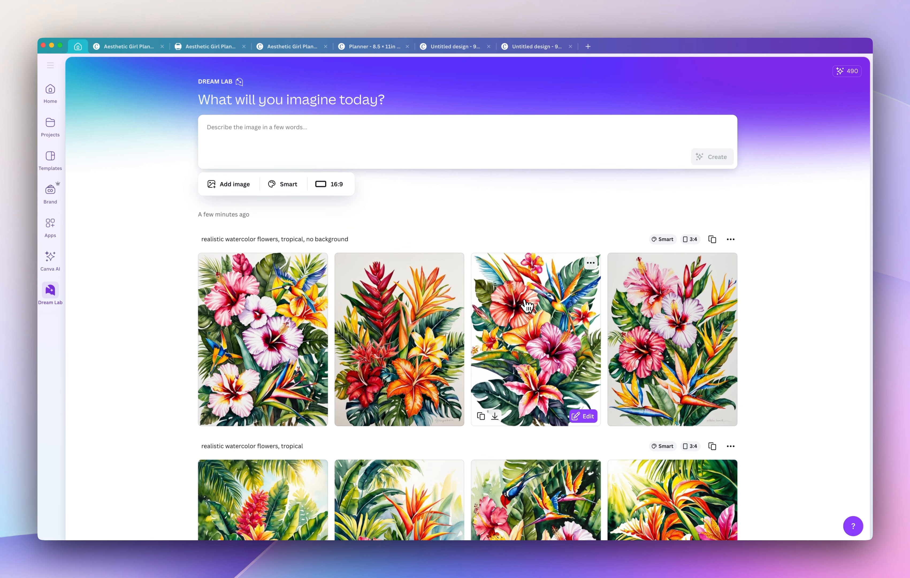
# Set the bird-and-hibiscus image as a Style Reference in Dream Lab with the prompt "realistic watercolor flowers, tropical, no background".
pyautogui.moveTo(538, 292)
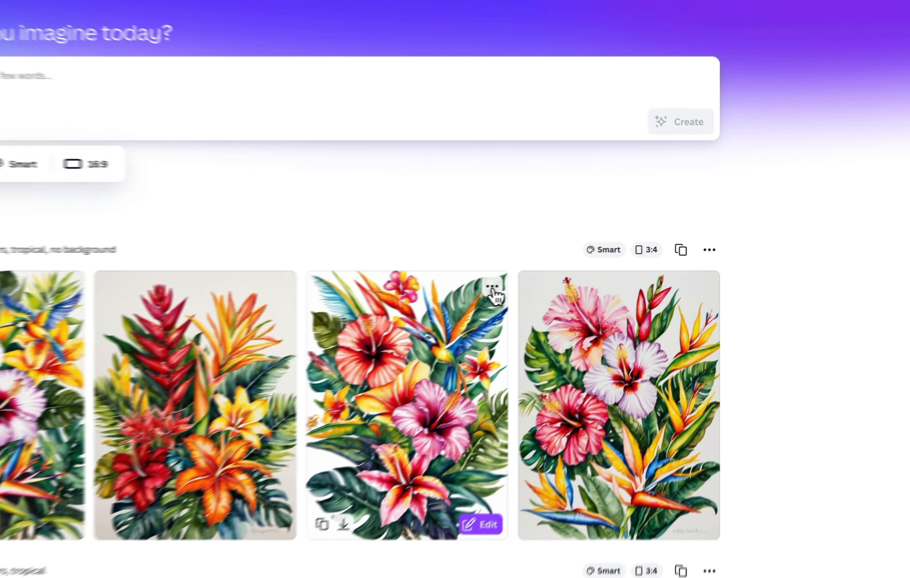
pyautogui.click(591, 264)
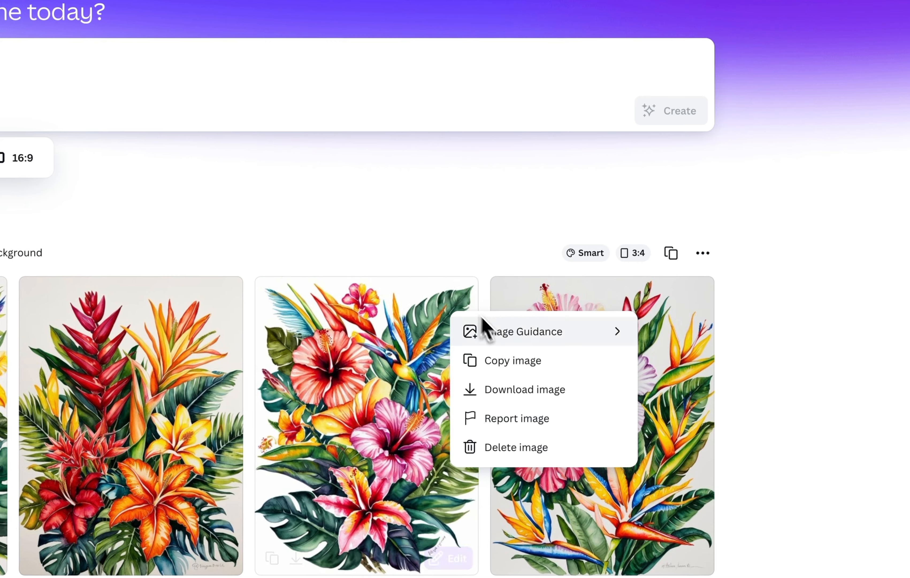
pyautogui.moveTo(614, 289)
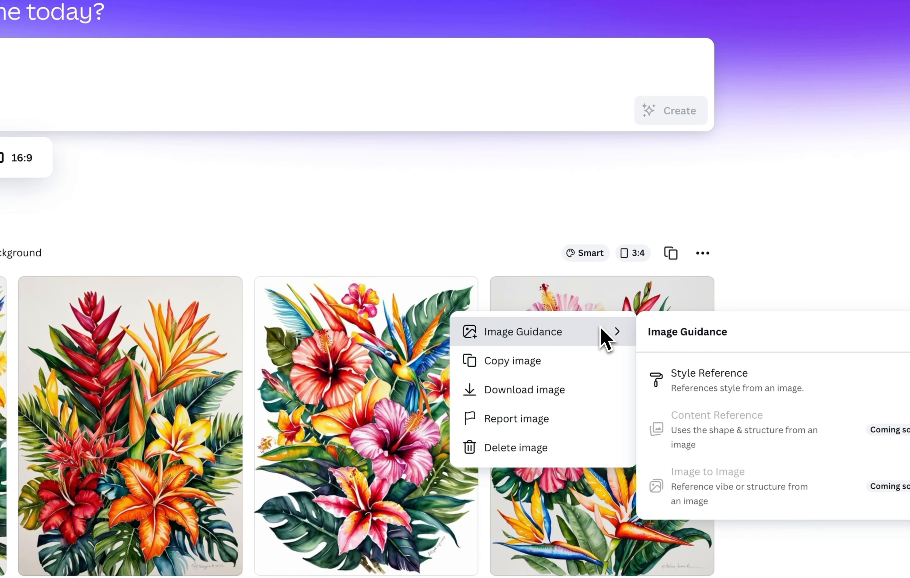
pyautogui.click(704, 386)
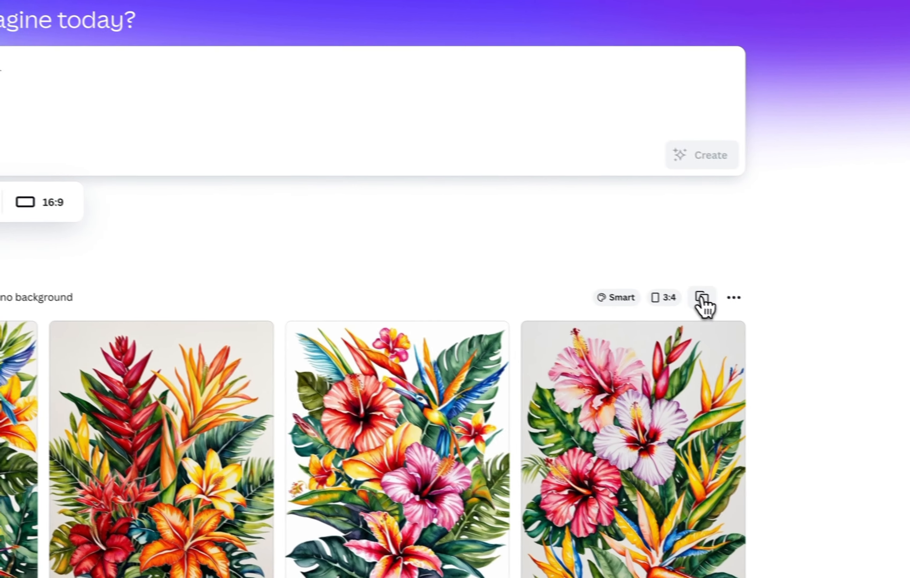
pyautogui.click(705, 306)
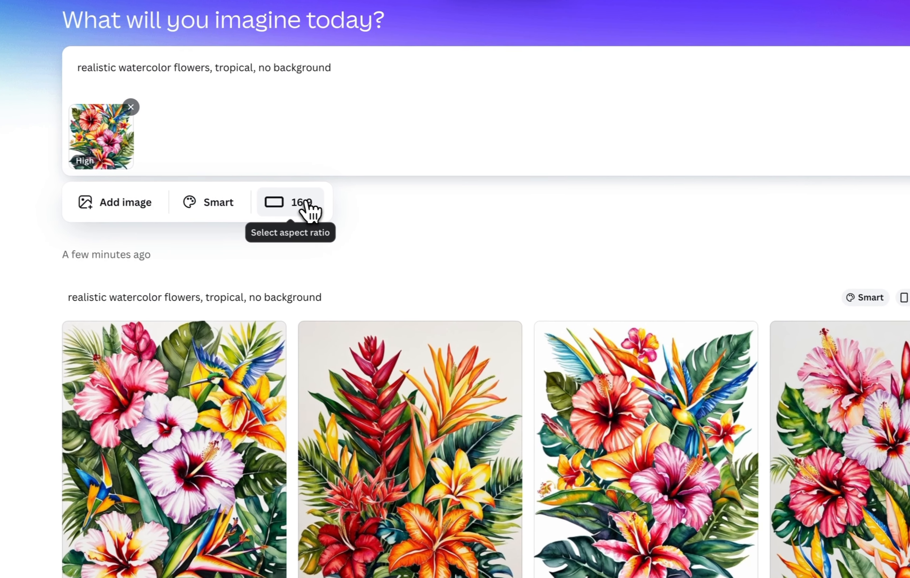
# Generate 3:4 images from the style reference, with "simplistic" added to the flower prompt.
pyautogui.click(455, 327)
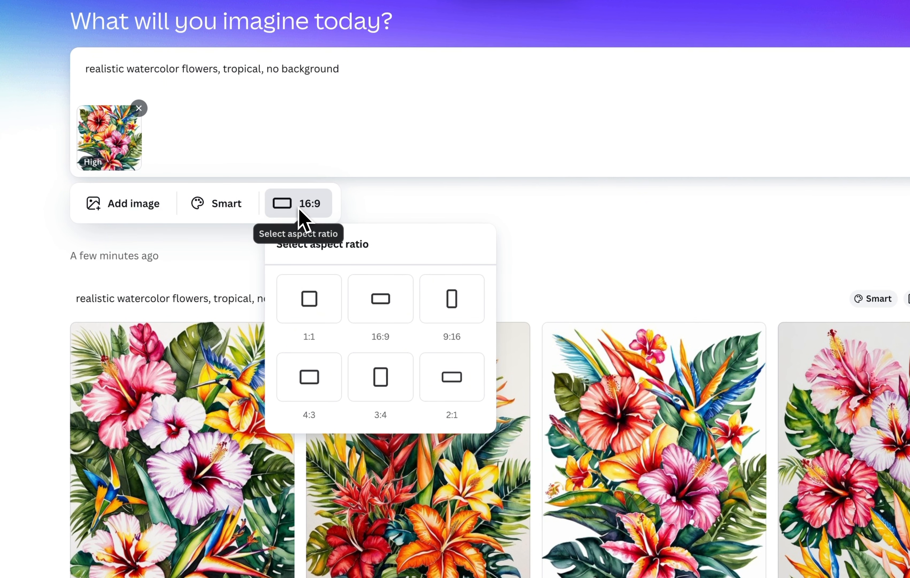
pyautogui.click(388, 376)
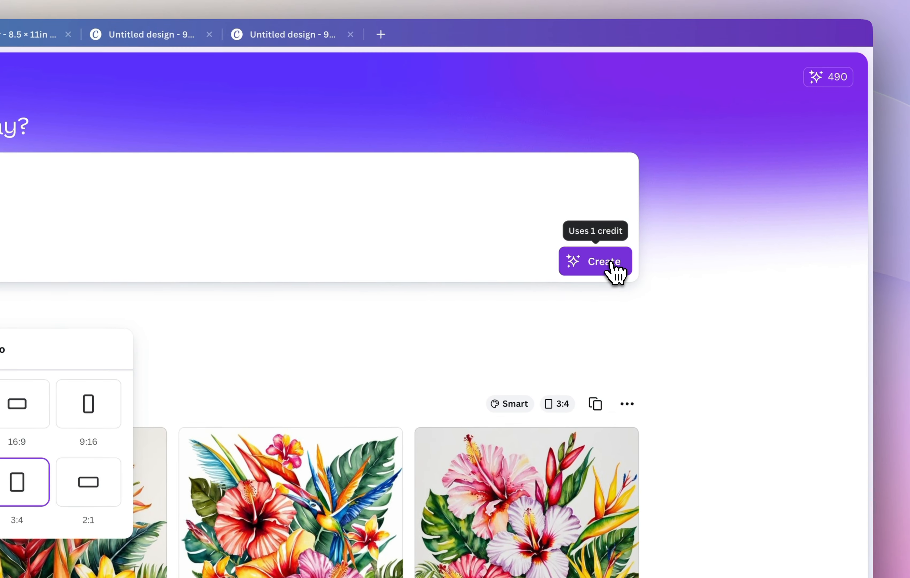
pyautogui.click(610, 264)
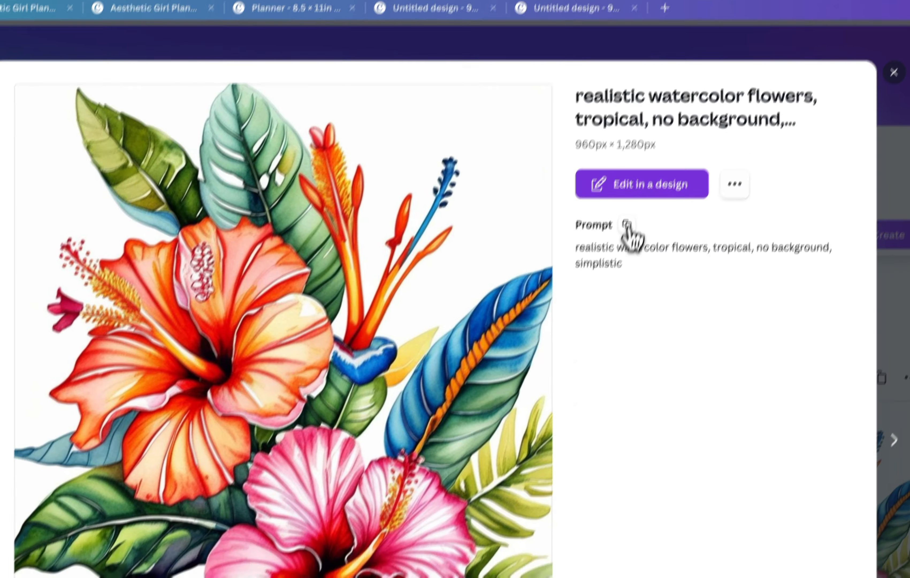
# Remove the background of the new orange and pink hibiscus image in its own design and paste the cut-out onto page 1 of the Planner.
pyautogui.click(362, 51)
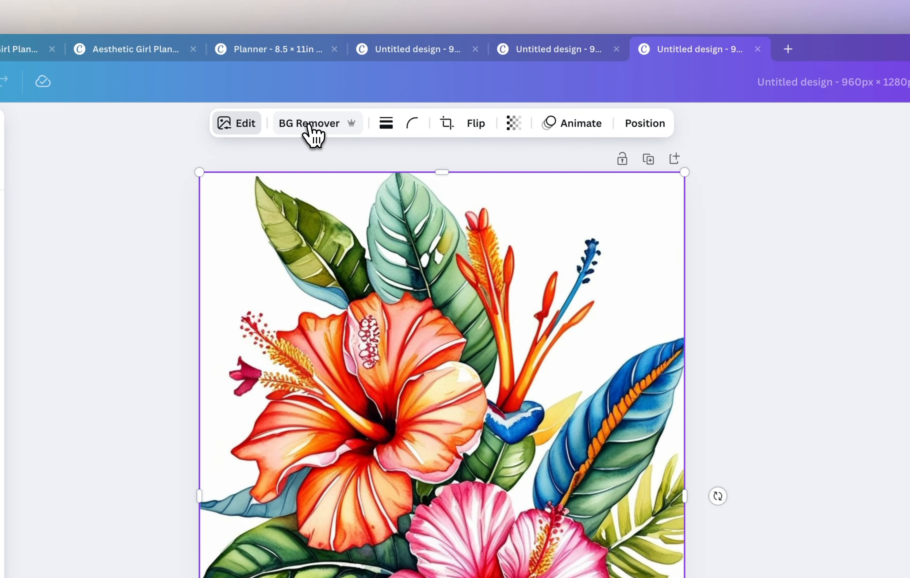
pyautogui.click(311, 128)
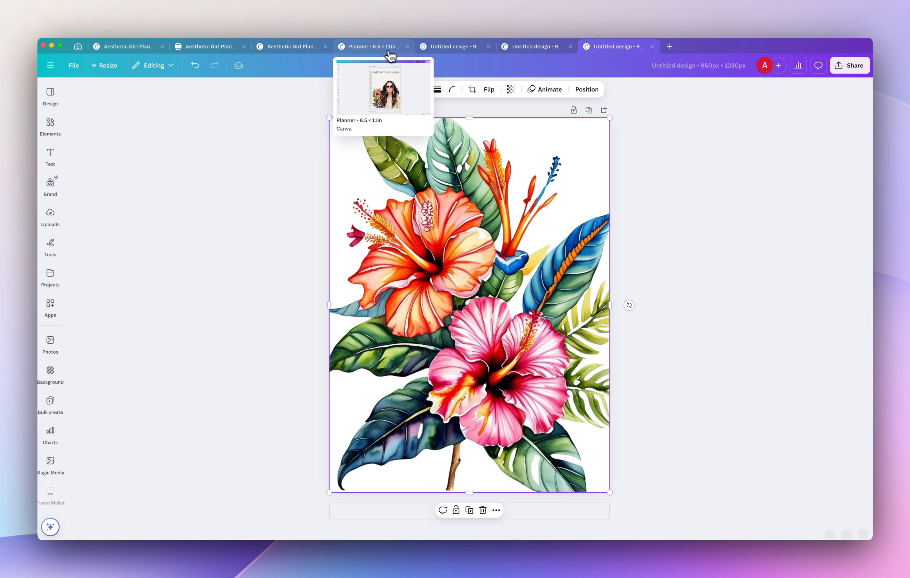
pyautogui.click(386, 46)
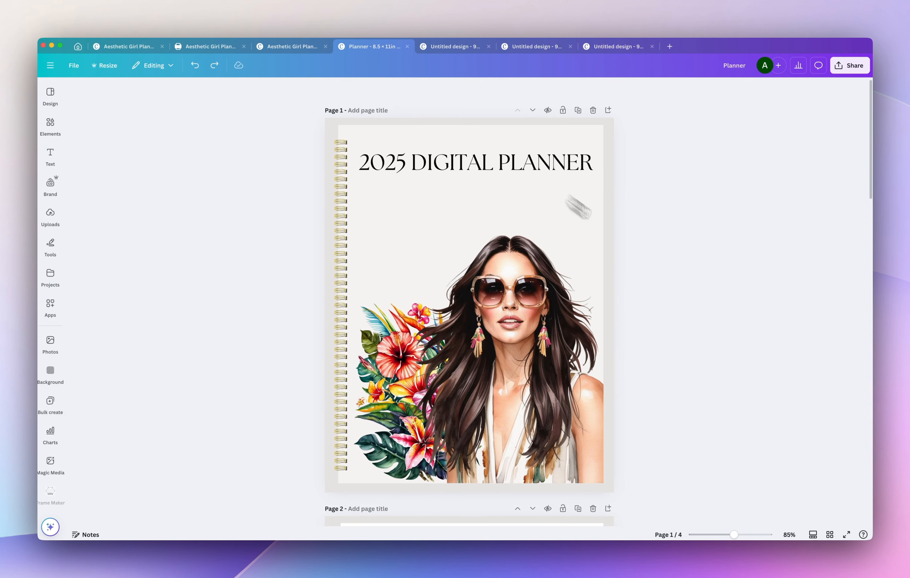
pyautogui.press('super+v')
# Arrange the scaled-down hibiscus flowers behind the woman's head at the upper right and enlarge the lower-left flower image.
pyautogui.moveTo(605, 118); pyautogui.dragTo(497, 262)
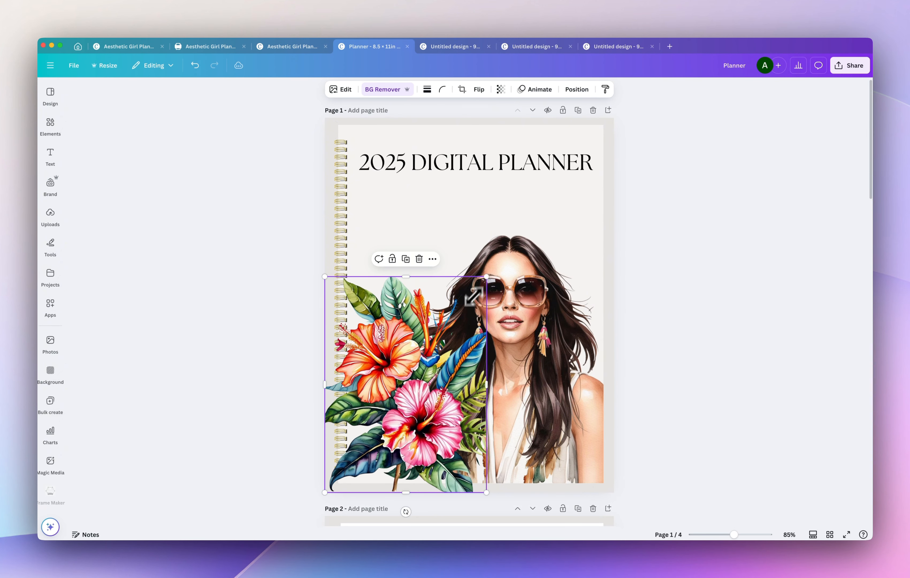
pyautogui.moveTo(471, 295); pyautogui.dragTo(580, 170)
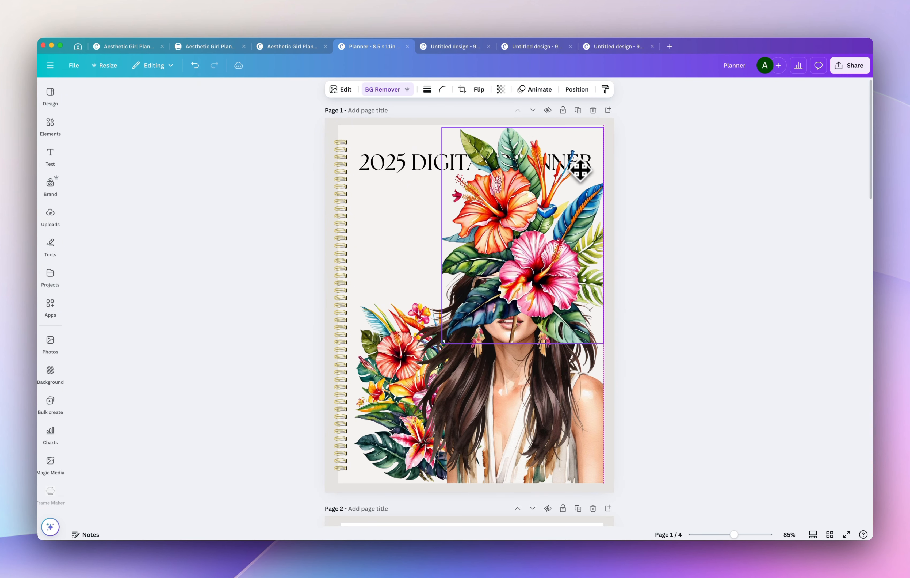
pyautogui.click(564, 90)
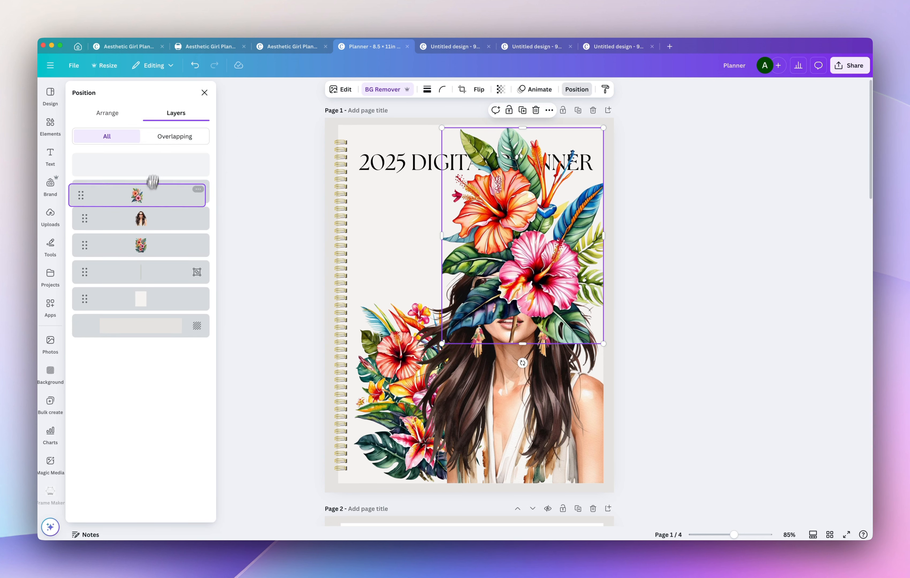
pyautogui.moveTo(156, 225); pyautogui.dragTo(156, 226)
pyautogui.moveTo(553, 218); pyautogui.dragTo(554, 256)
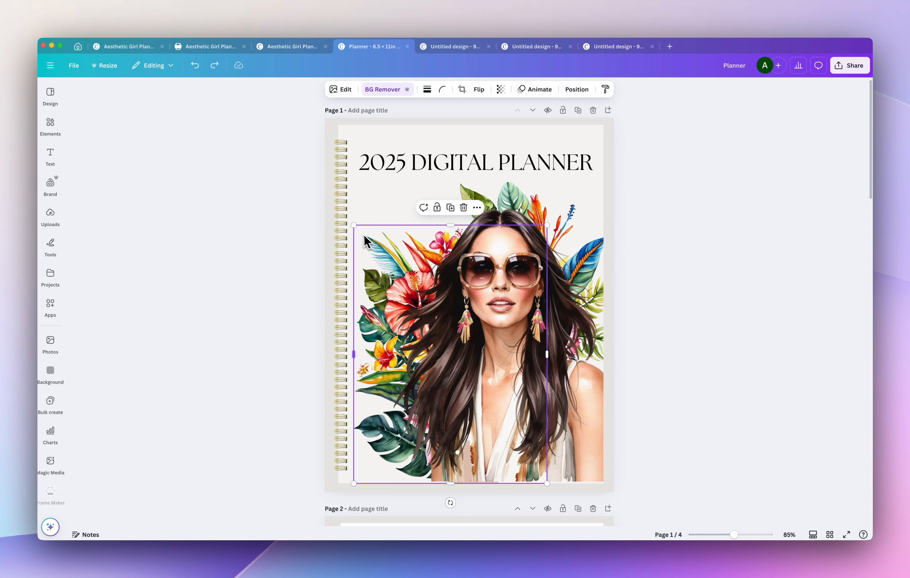
pyautogui.moveTo(354, 225); pyautogui.dragTo(325, 214)
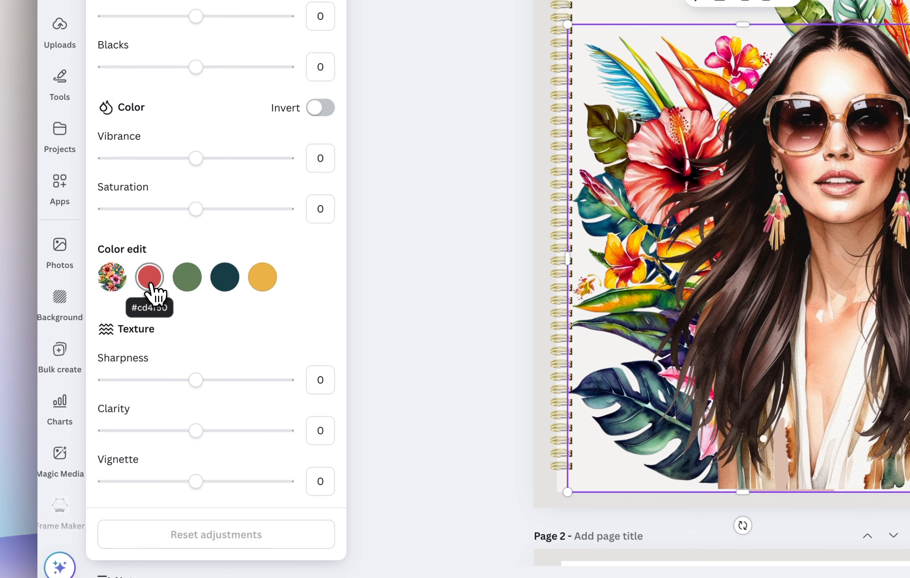
# Adjust the red tones of the lower-left flowers to hue -21, saturation 8 and brightness 14.
pyautogui.click(152, 287)
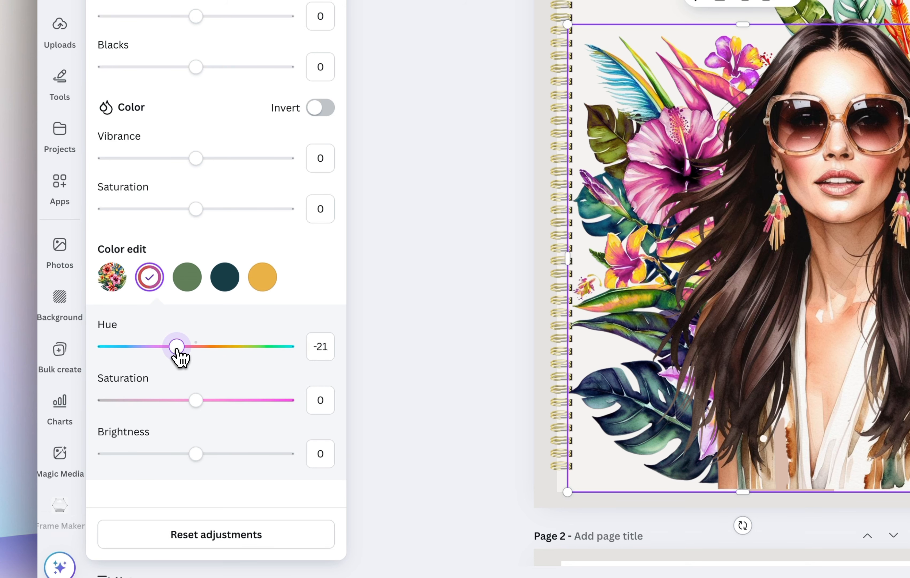
pyautogui.moveTo(196, 400)
pyautogui.mouseDown()
pyautogui.moveTo(226, 402)
pyautogui.moveTo(166, 405)
pyautogui.moveTo(203, 402)
pyautogui.mouseUp()
pyautogui.moveTo(195, 456)
pyautogui.mouseDown()
pyautogui.moveTo(216, 459)
pyautogui.moveTo(210, 453)
pyautogui.mouseUp()
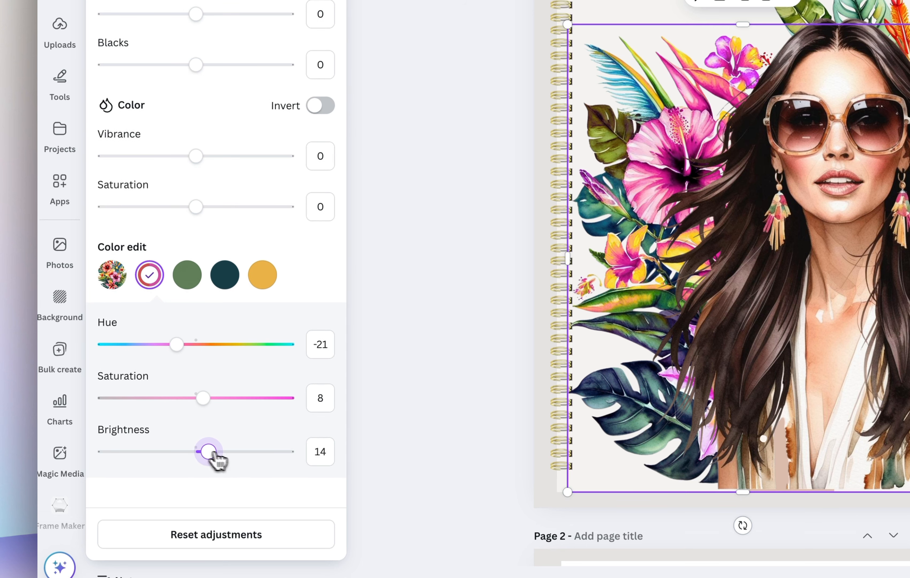
# Copy the lower-left flowers' image style and apply it to the hibiscus flowers behind the woman's head.
pyautogui.click(520, 88)
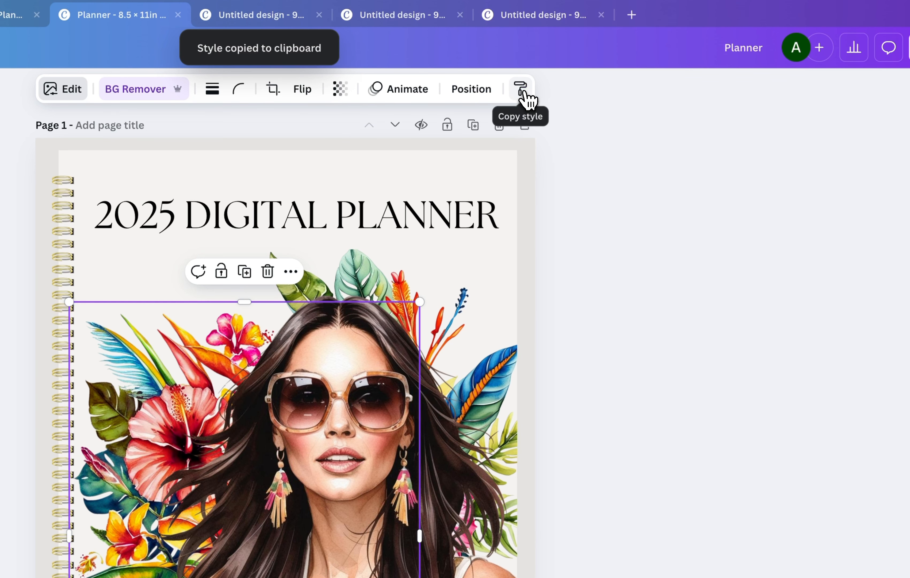
pyautogui.click(378, 269)
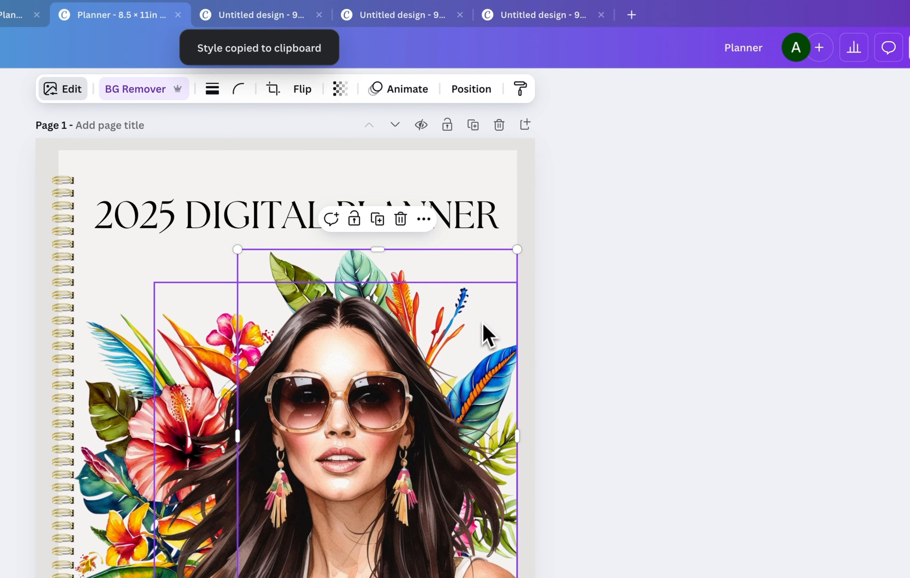
# Try coral, green, red, pink and blue photo colors on page 1's background, settling on the dark brown from the woman's image.
pyautogui.click(532, 179)
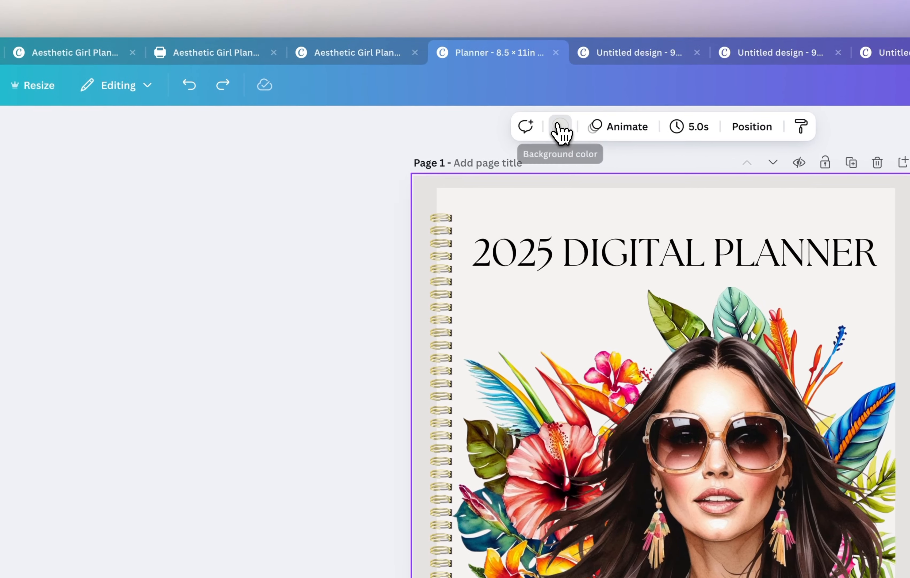
pyautogui.click(203, 88)
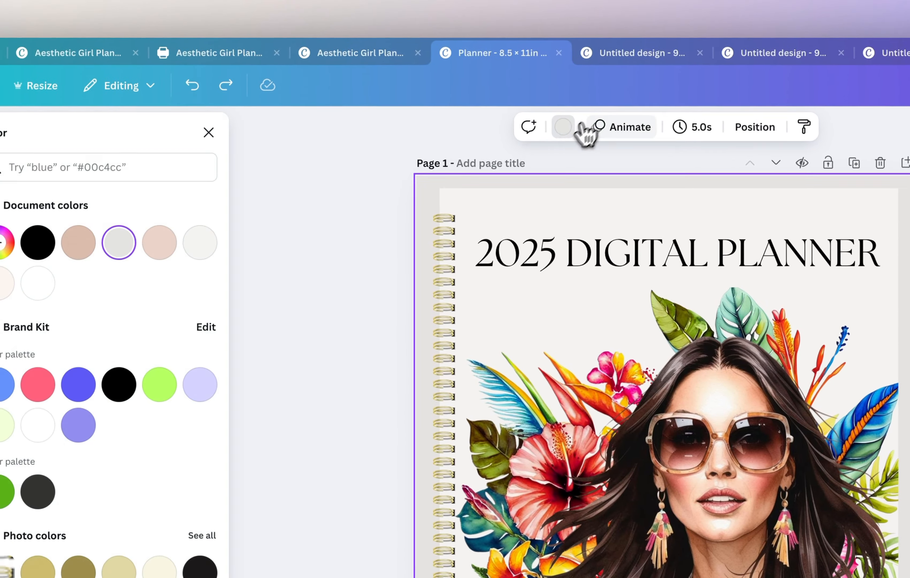
pyautogui.scroll(-3, 184, 441)
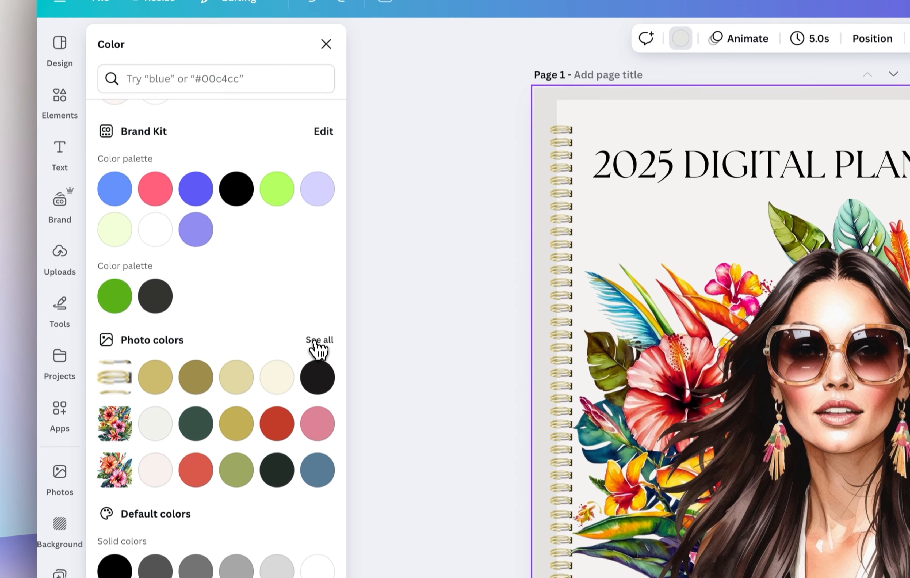
pyautogui.click(317, 325)
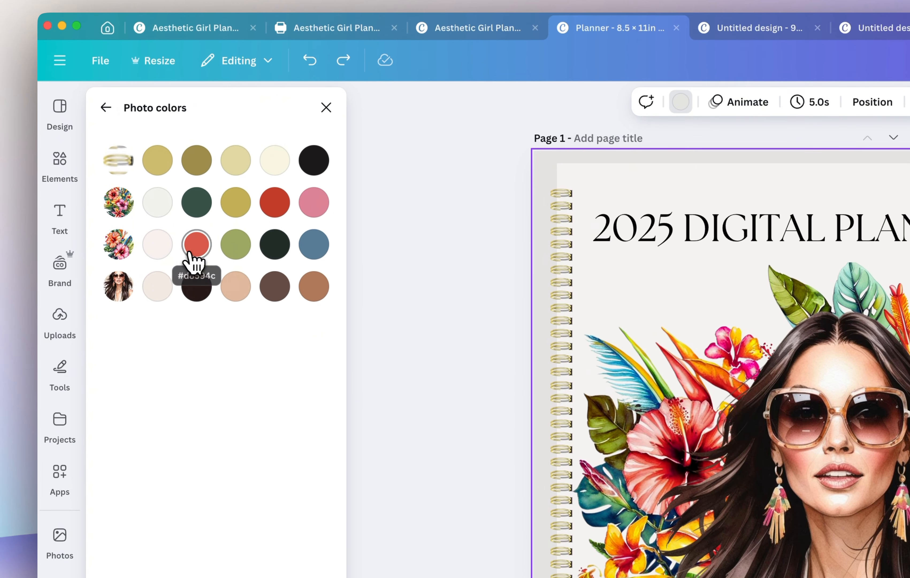
pyautogui.click(197, 244)
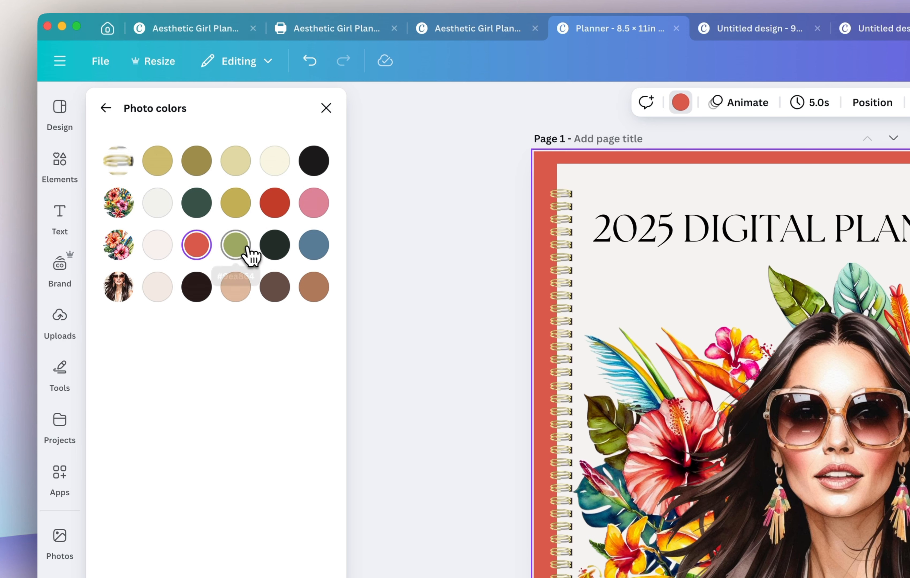
pyautogui.click(236, 244)
pyautogui.click(290, 215)
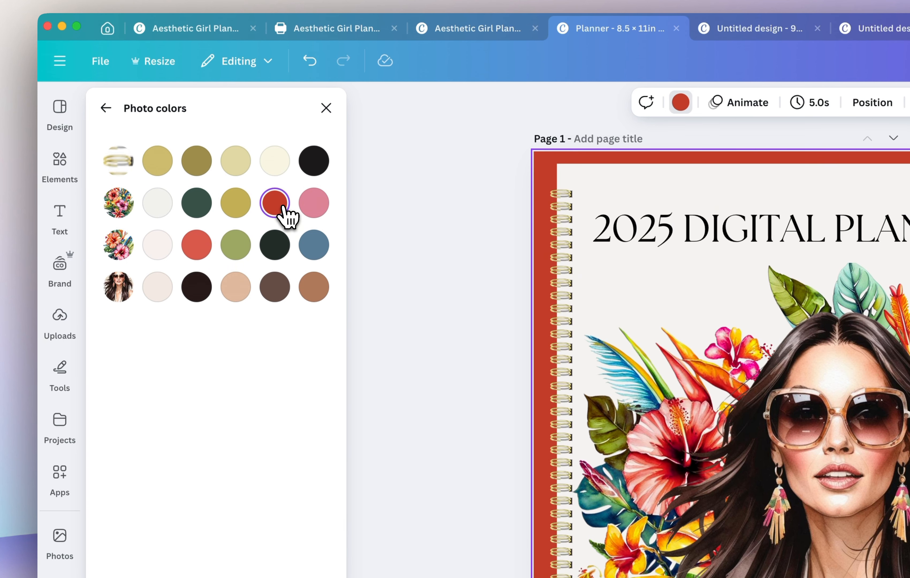
pyautogui.click(313, 212)
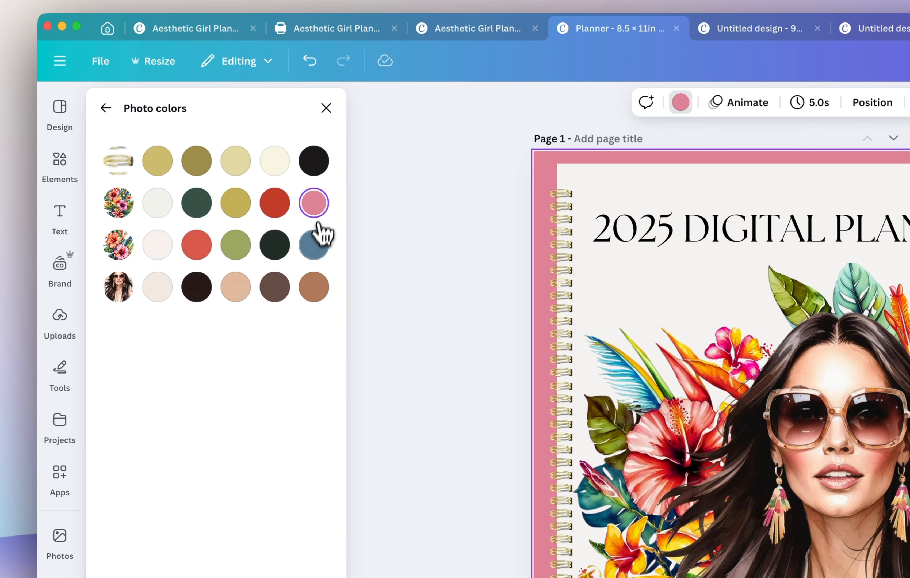
pyautogui.click(314, 247)
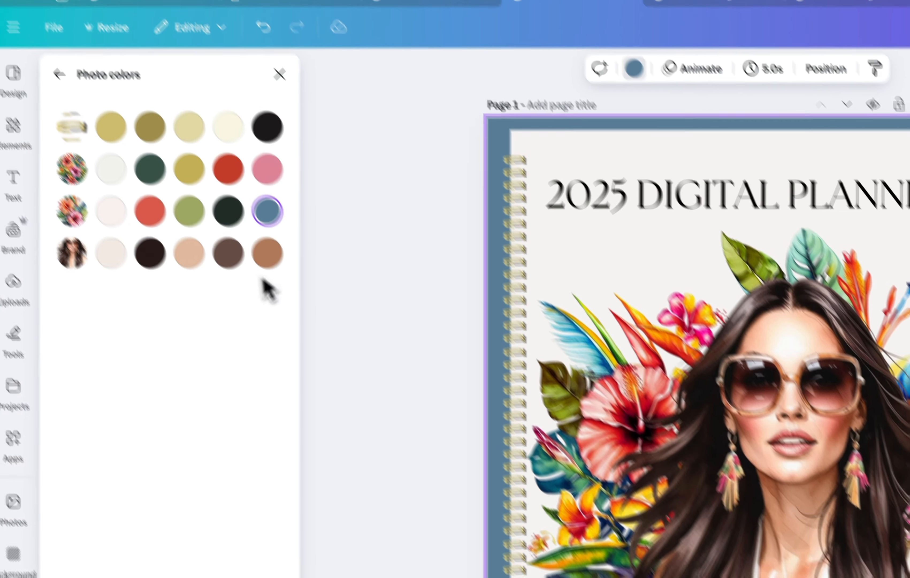
pyautogui.click(187, 204)
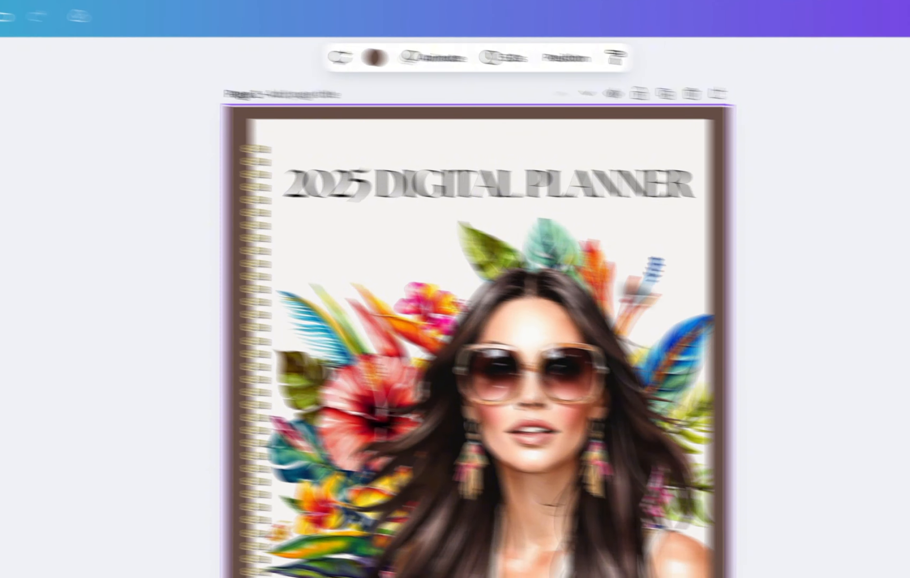
pyautogui.click(670, 273)
pyautogui.click(907, 401)
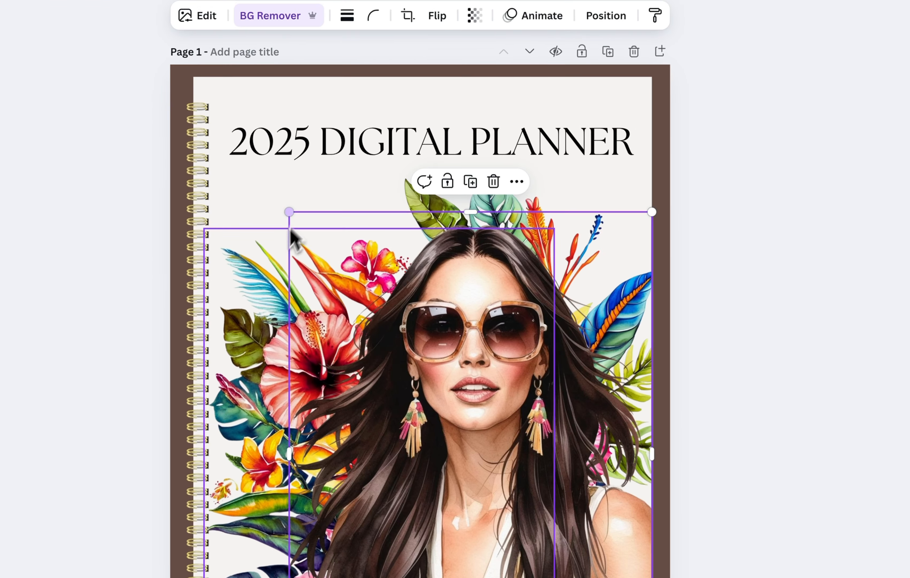
# Apply a curve of about 34 to the "2025 DIGITAL PLANNER" title and position it in an arch above the woman's head.
pyautogui.click(140, 258)
pyautogui.click(472, 142)
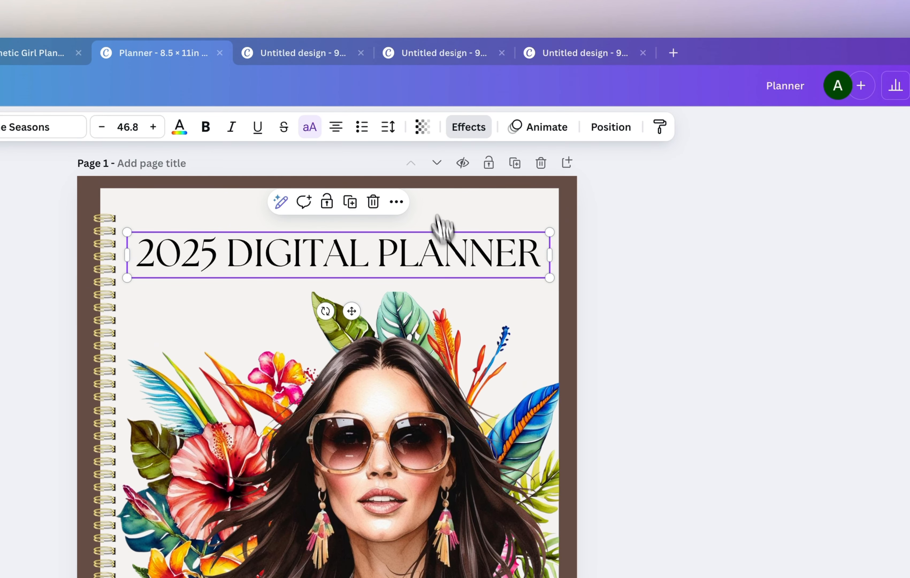
pyautogui.click(470, 132)
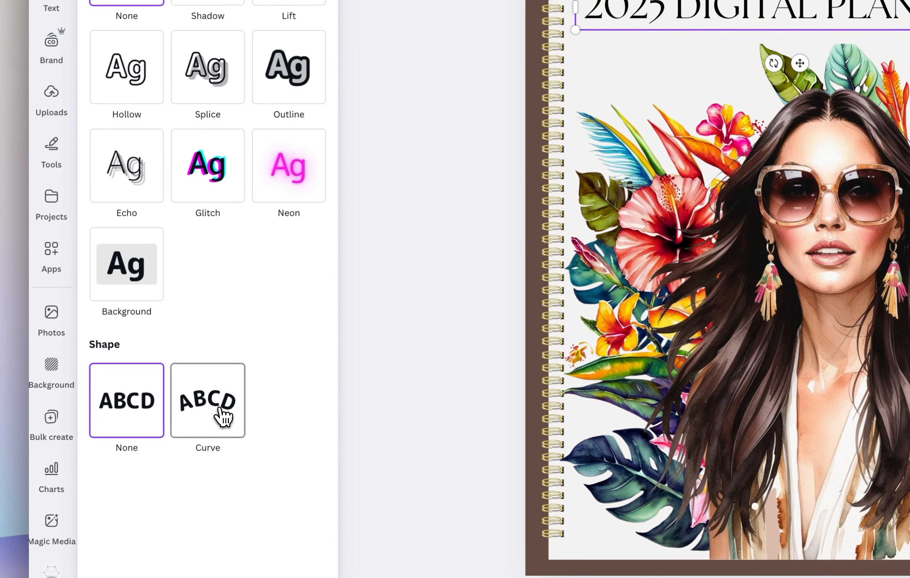
pyautogui.click(224, 415)
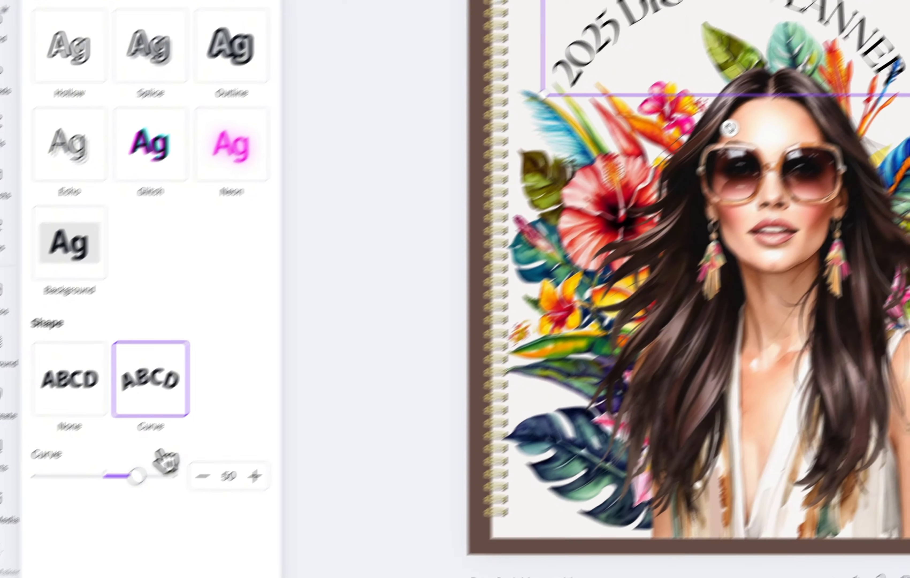
pyautogui.moveTo(167, 462); pyautogui.dragTo(201, 443)
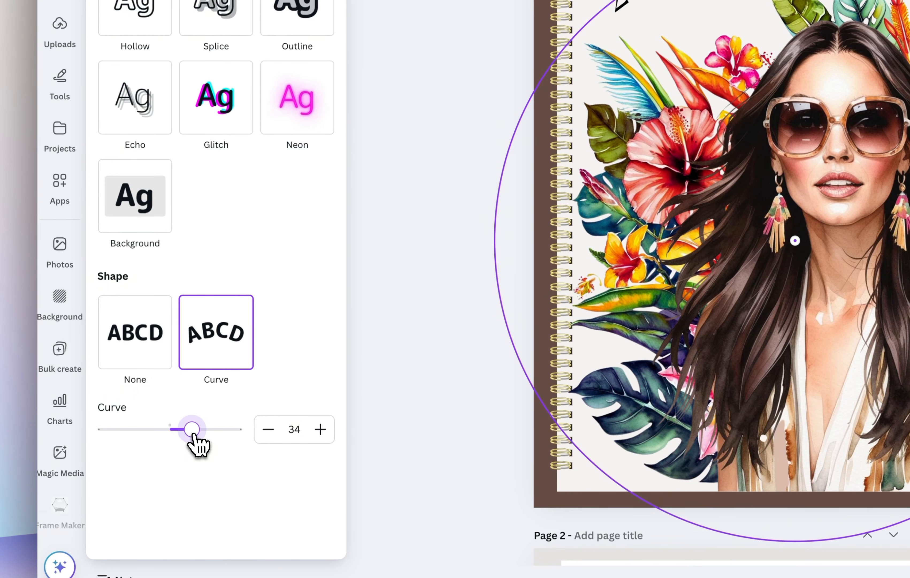
pyautogui.moveTo(194, 434); pyautogui.dragTo(195, 435)
pyautogui.moveTo(553, 165); pyautogui.dragTo(552, 155)
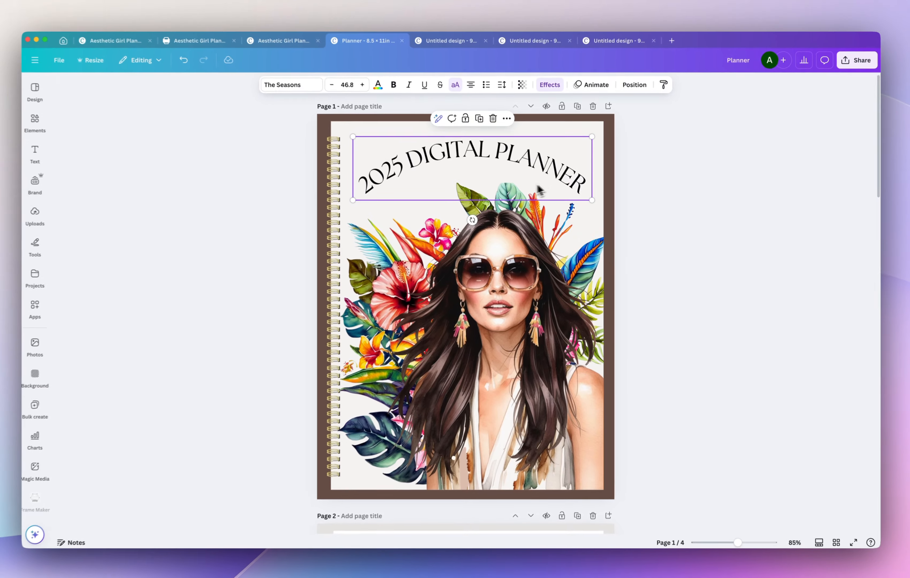
# Search the elements for "gradient circle" graphics and add the soft yellow gradient circle to page 1.
pyautogui.click(35, 122)
pyautogui.click(118, 87)
pyautogui.write('grad')
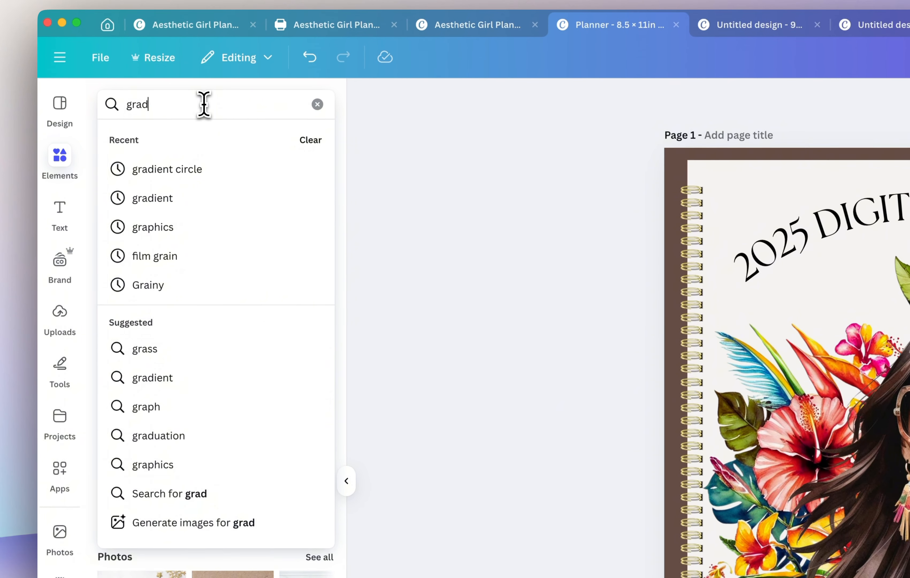
pyautogui.write('ient circle')
pyautogui.press('Return')
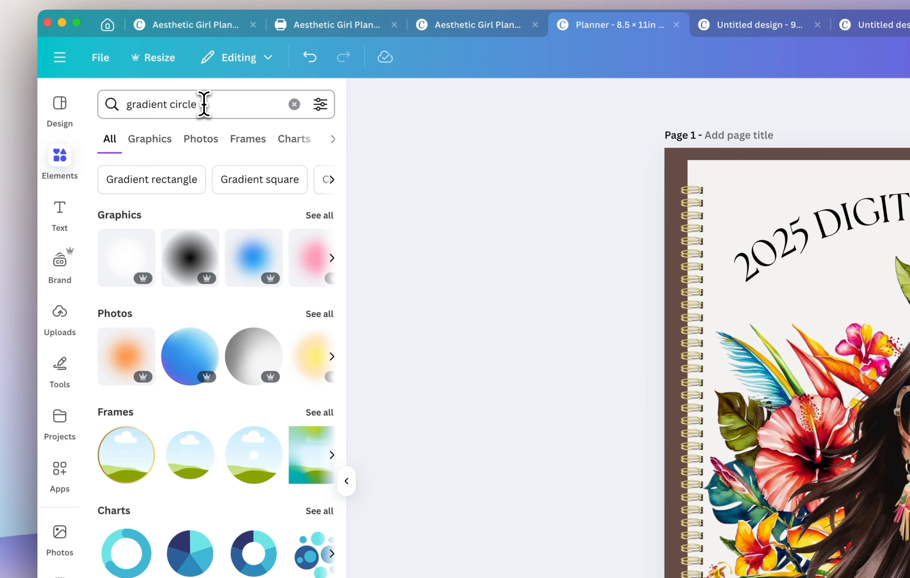
pyautogui.click(319, 216)
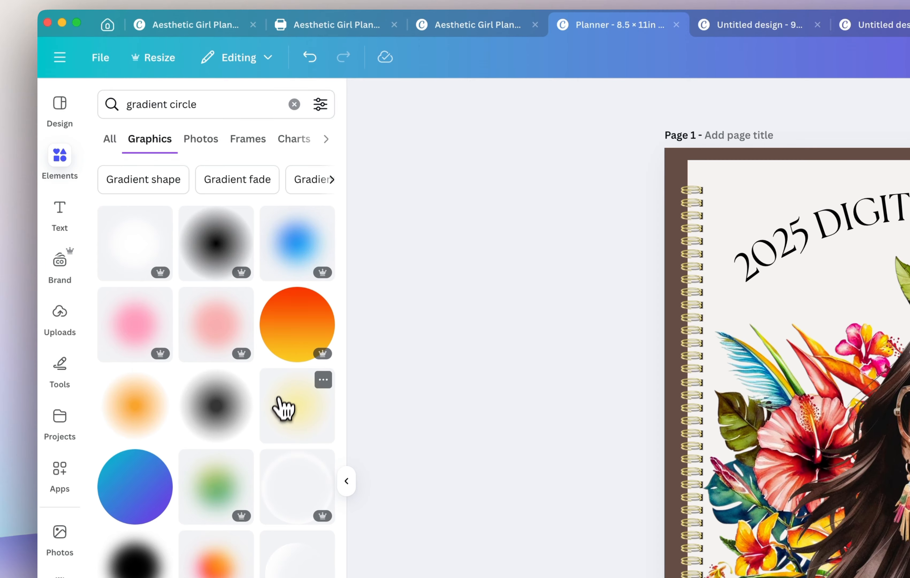
pyautogui.click(136, 406)
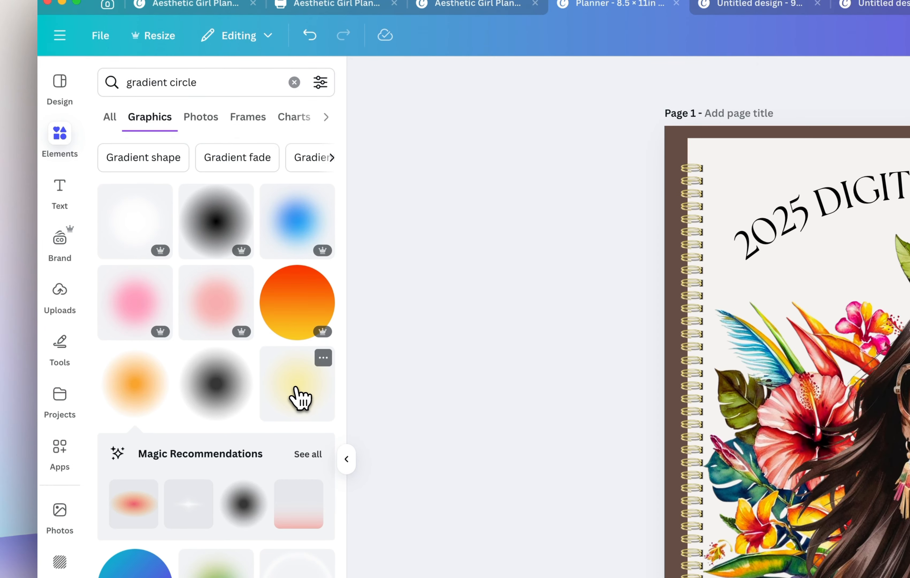
pyautogui.click(301, 394)
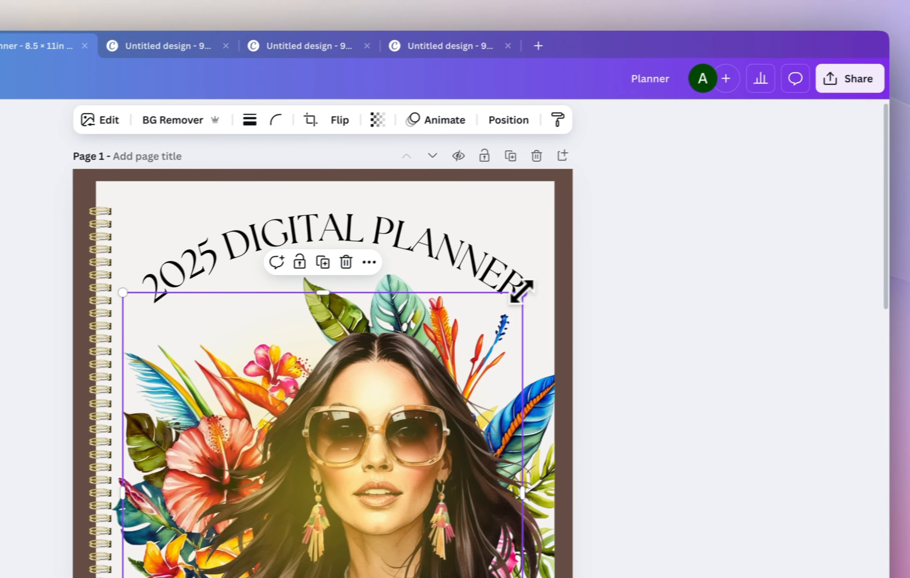
# Enlarge the yellow gradient circle, center it around the woman and move its layer directly beneath her image.
pyautogui.moveTo(523, 292); pyautogui.dragTo(764, 145)
pyautogui.moveTo(568, 294); pyautogui.dragTo(497, 381)
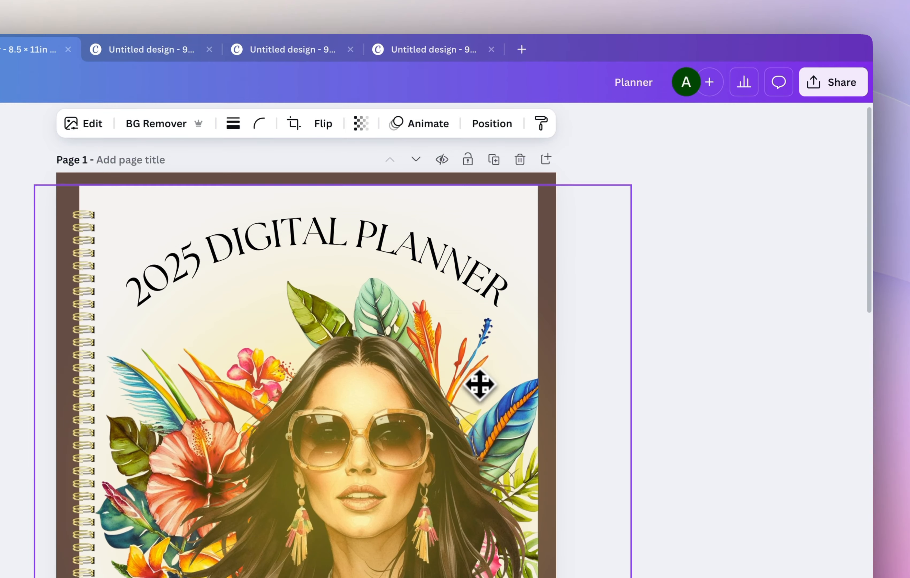
pyautogui.click(493, 124)
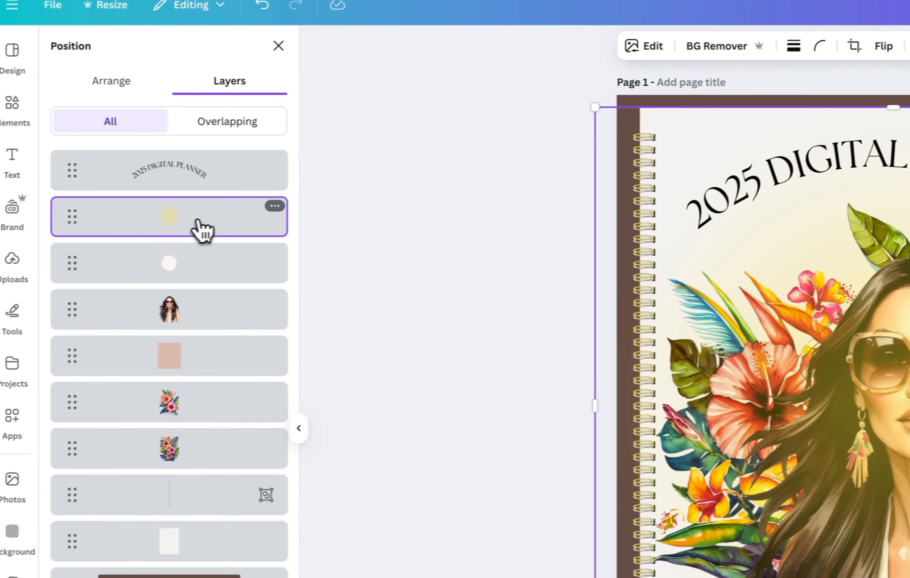
pyautogui.moveTo(201, 228); pyautogui.dragTo(237, 325)
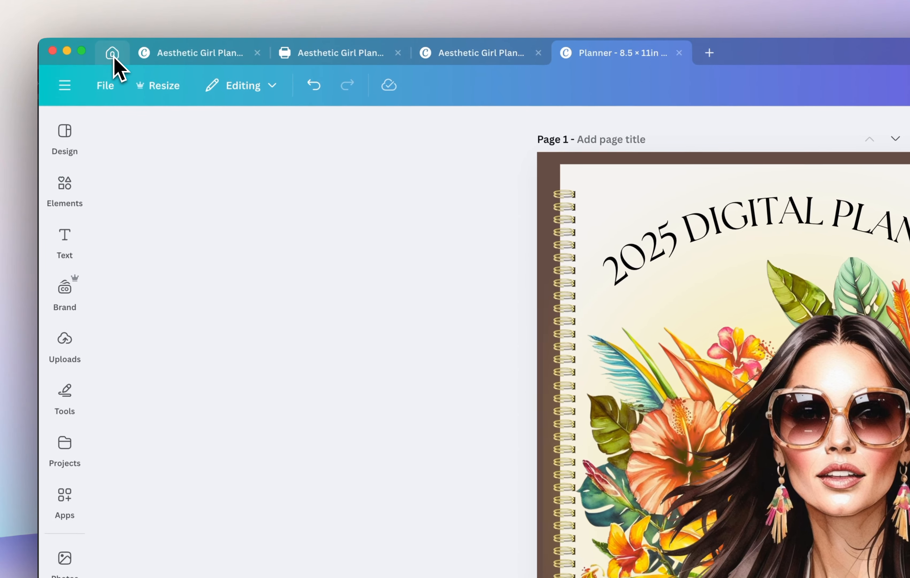
# Generate Dream Lab images in Bokeh style at 3:4 for "graphic of a woman in her 20s - 30s, stylish, boho, wearing sunglasses, long hair, dark brown hair".
pyautogui.click(112, 54)
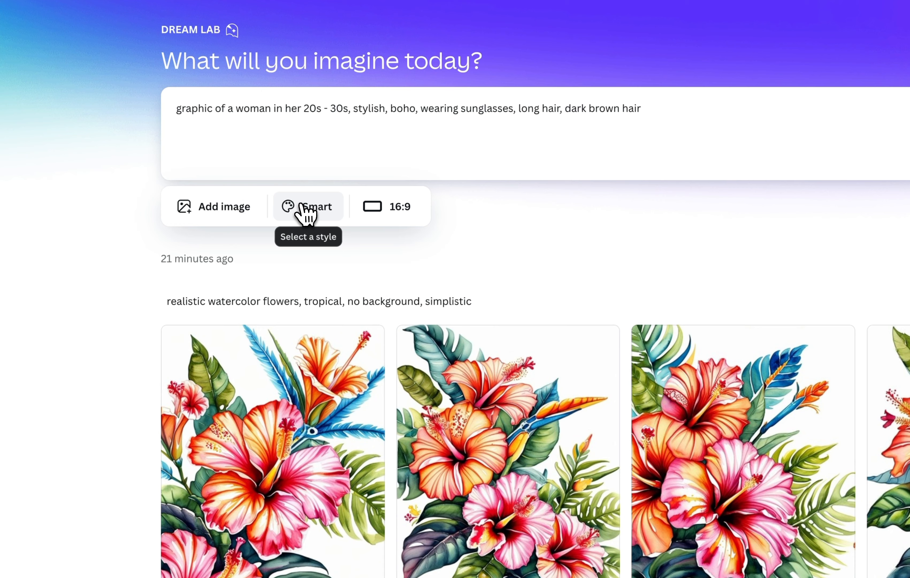
pyautogui.click(308, 208)
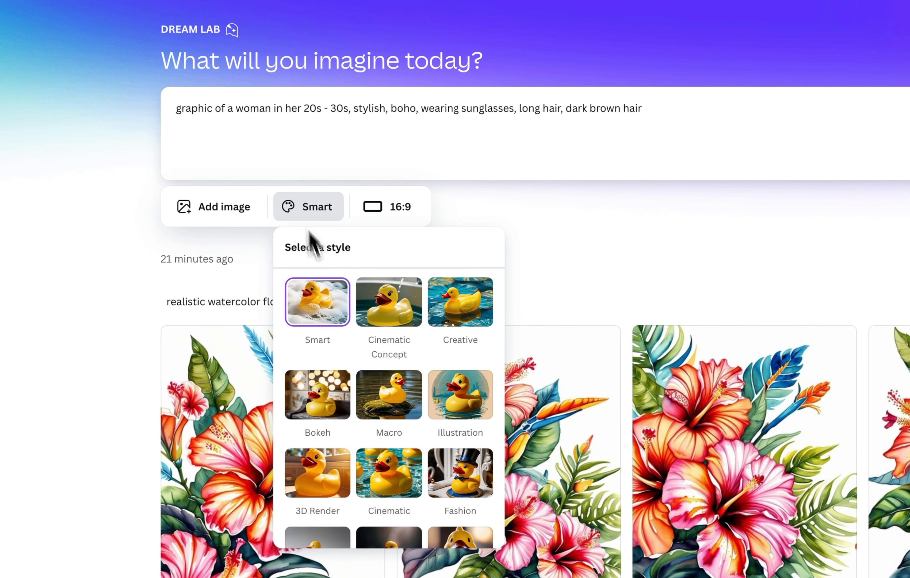
pyautogui.scroll(-6, 378, 346)
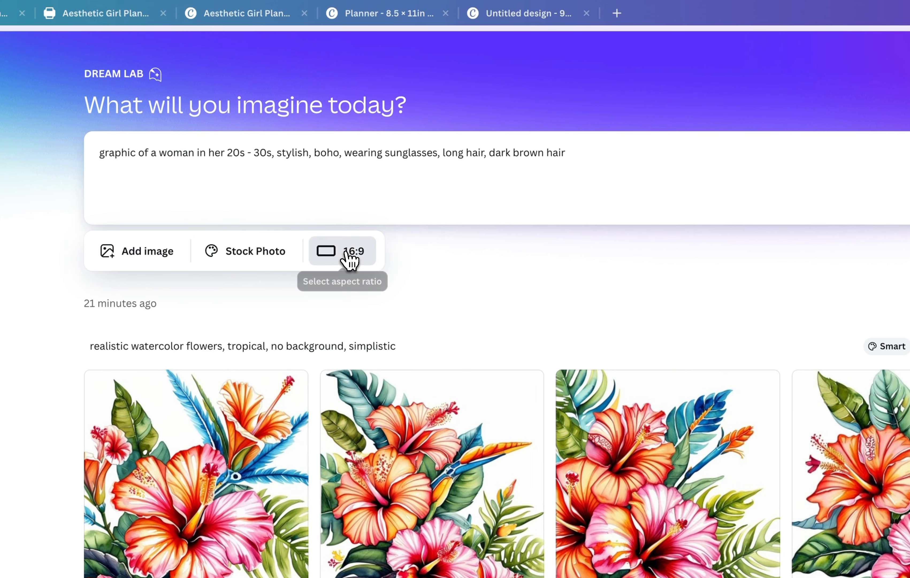
pyautogui.click(424, 212)
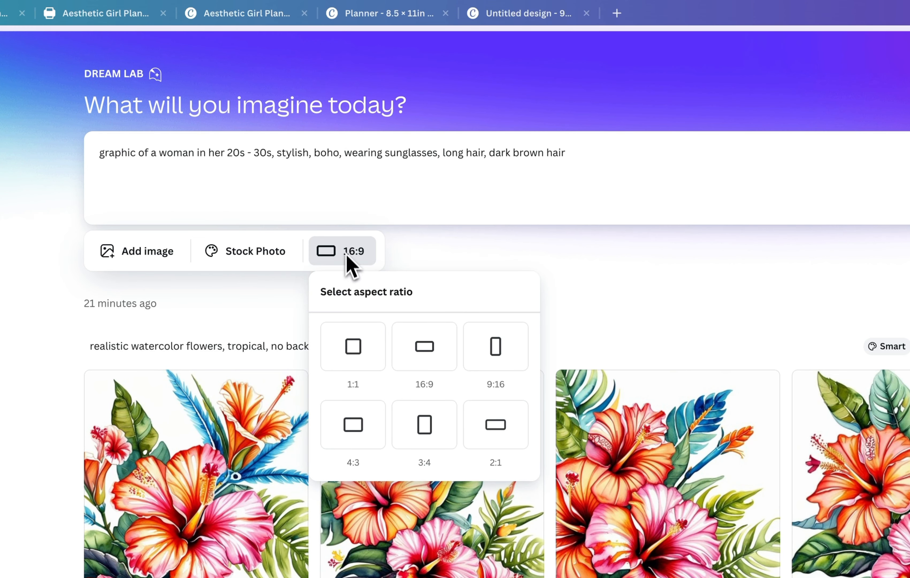
pyautogui.click(424, 425)
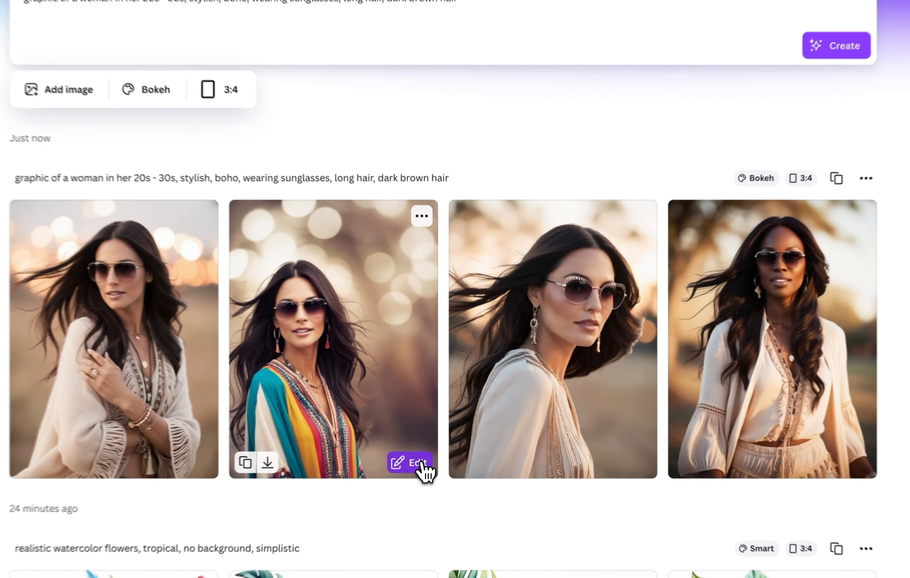
# Bring the generated photo of the woman in the colorful striped top onto page 1 of the Planner and scale it to fill the cover sheet.
pyautogui.click(450, 415)
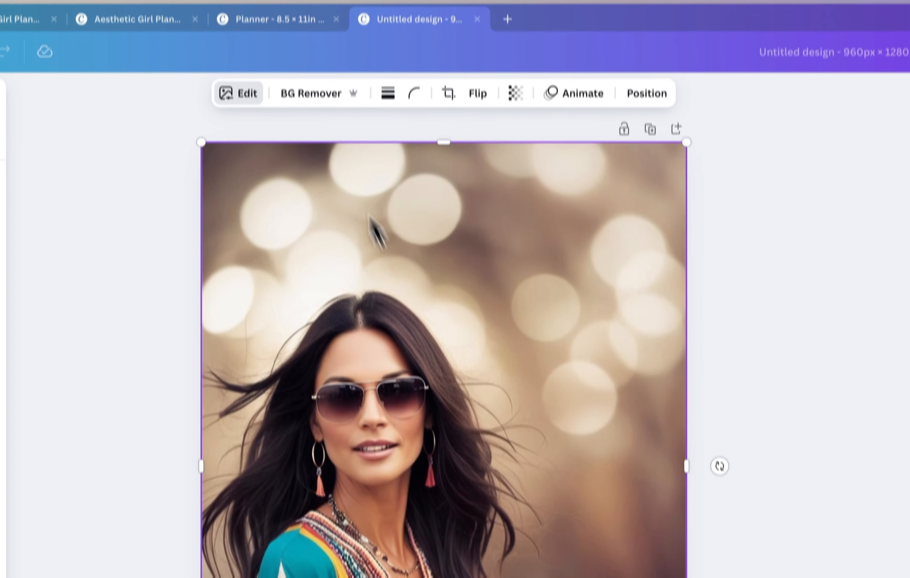
pyautogui.click(275, 19)
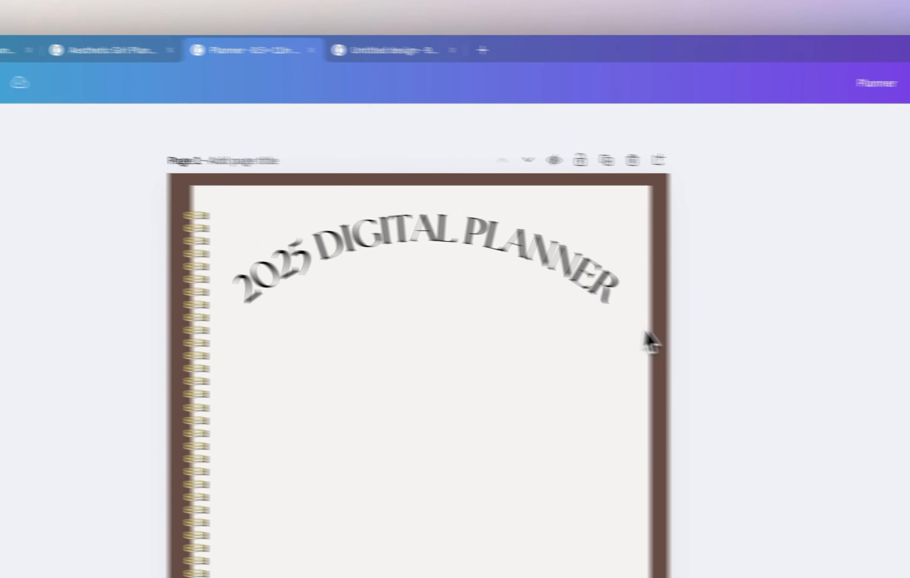
pyautogui.hotkey('ctrl', 'v')
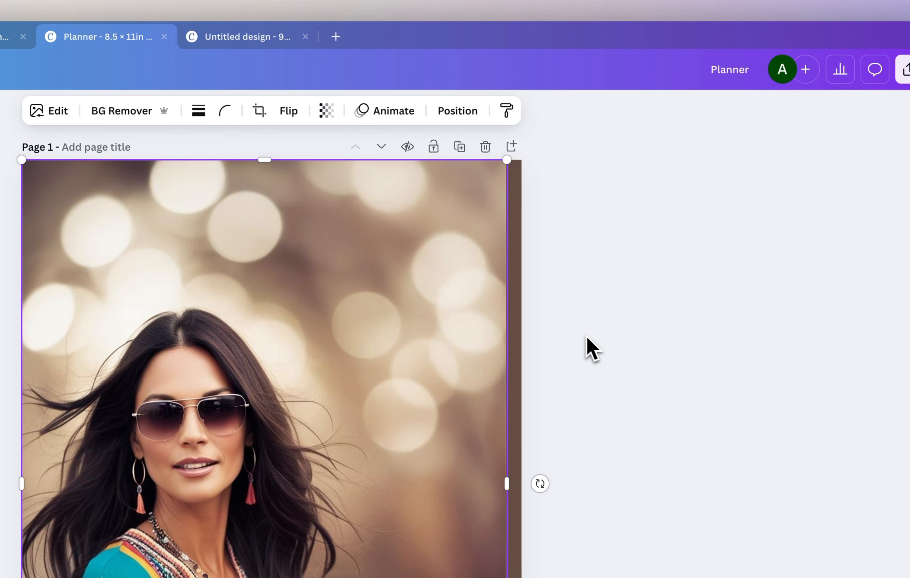
pyautogui.moveTo(491, 182); pyautogui.dragTo(477, 195)
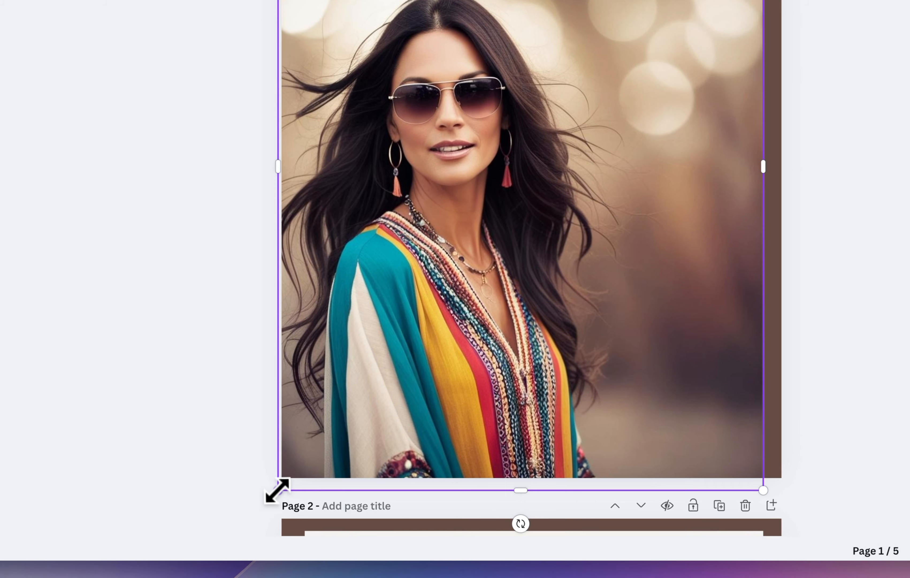
pyautogui.moveTo(277, 490); pyautogui.dragTo(322, 462)
pyautogui.moveTo(433, 455); pyautogui.dragTo(433, 462)
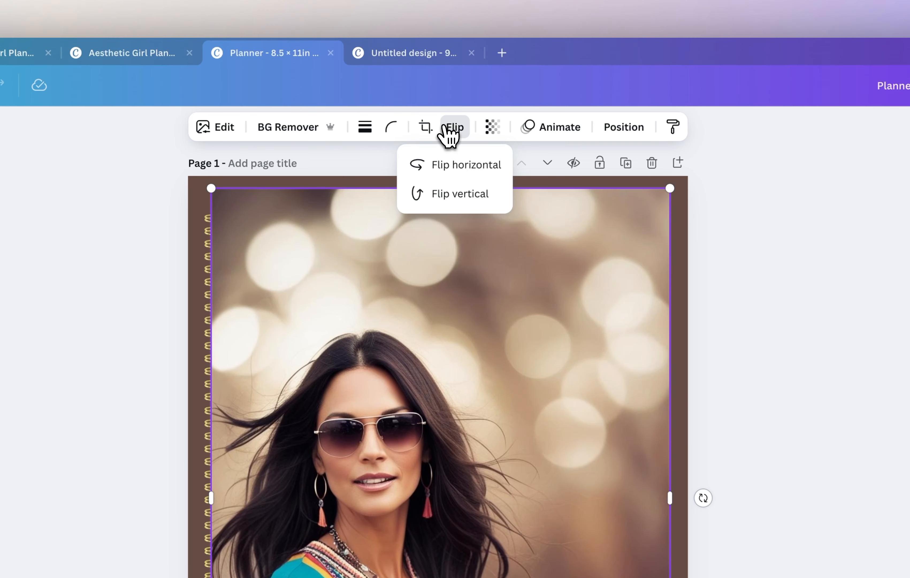
# Flip the woman's photo horizontally and move its layer beneath the title and the spiral binding.
pyautogui.click(469, 172)
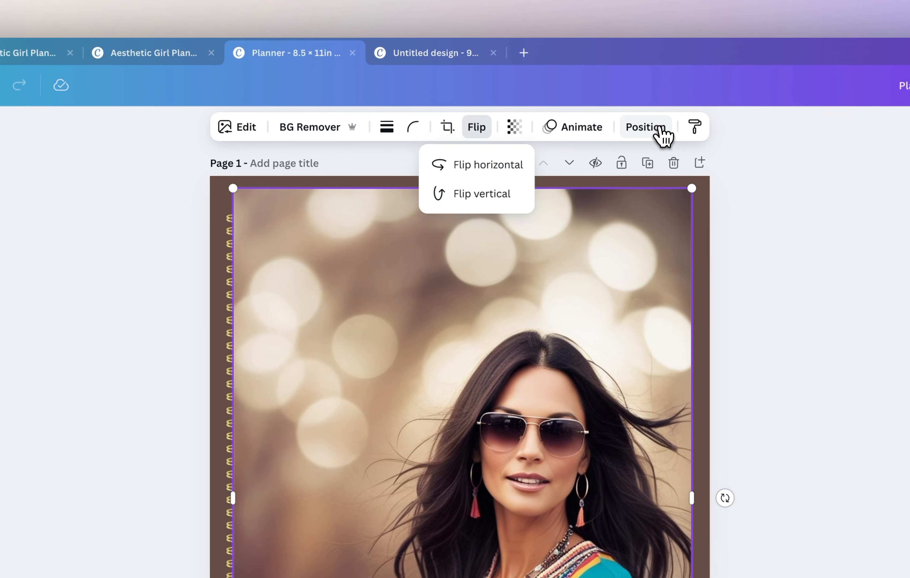
pyautogui.click(694, 124)
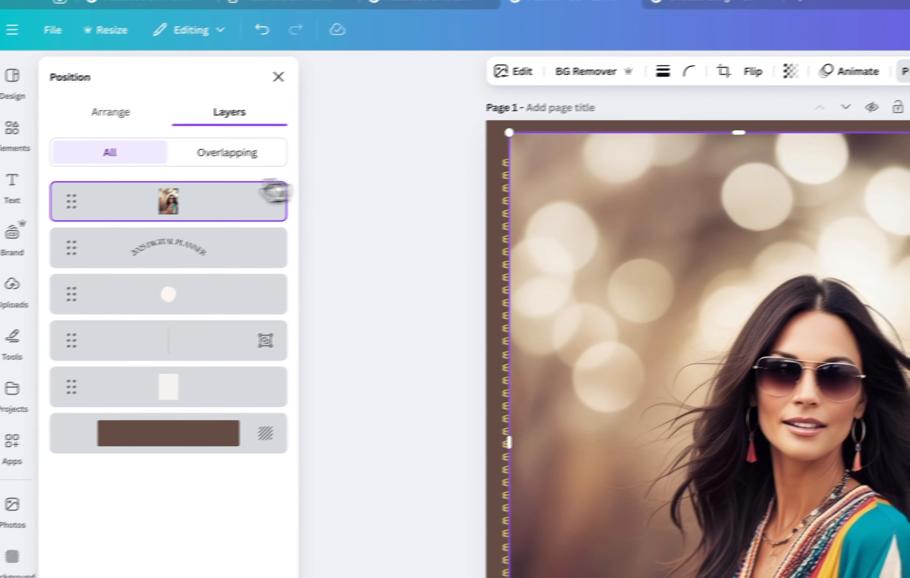
pyautogui.moveTo(274, 190); pyautogui.dragTo(229, 347)
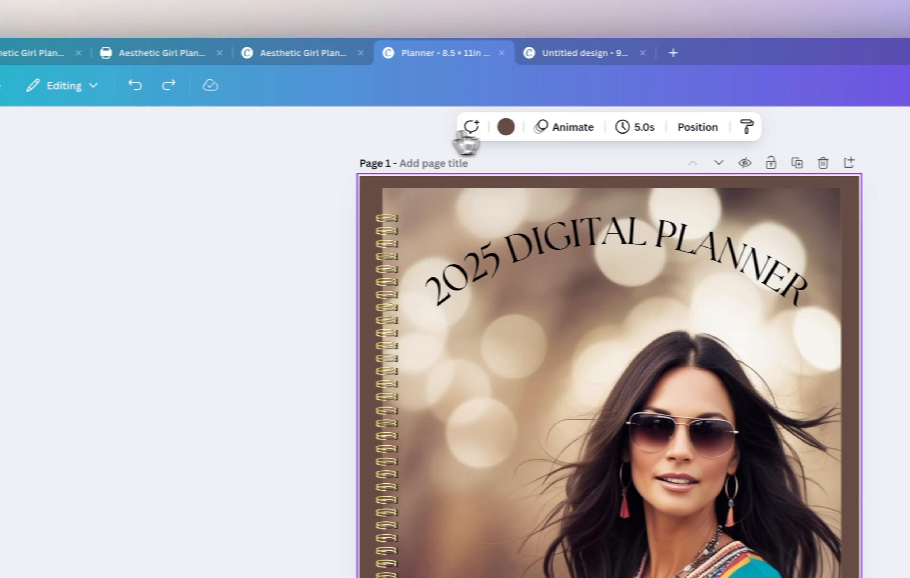
# Set page 1's background to the pale cream document color and the curved "2025 DIGITAL PLANNER" title to white.
pyautogui.click(504, 126)
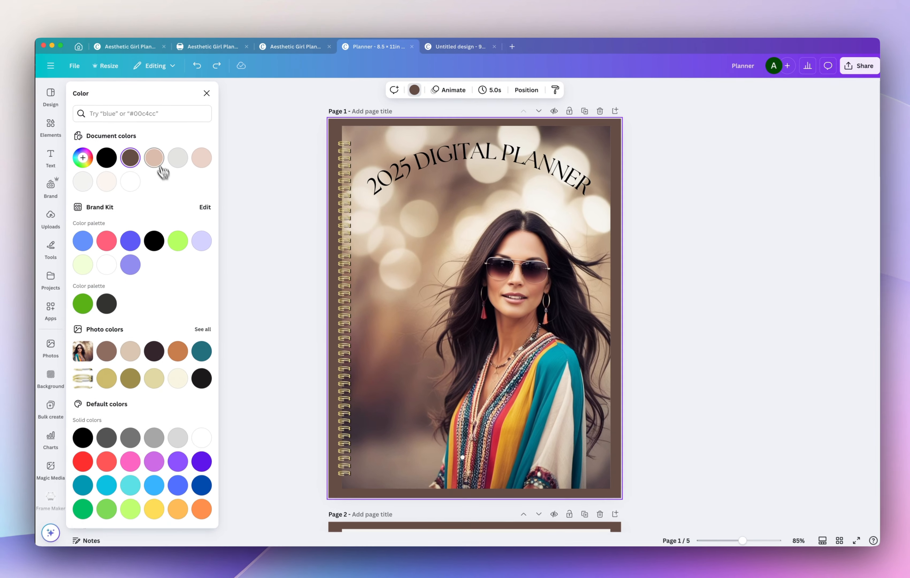
pyautogui.click(137, 170)
pyautogui.click(110, 197)
pyautogui.click(111, 182)
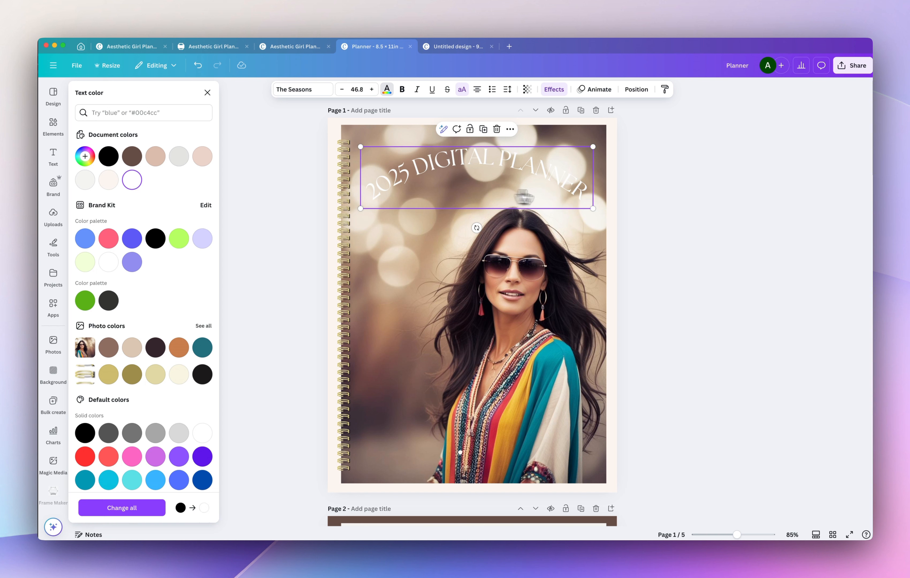
pyautogui.press('Escape')
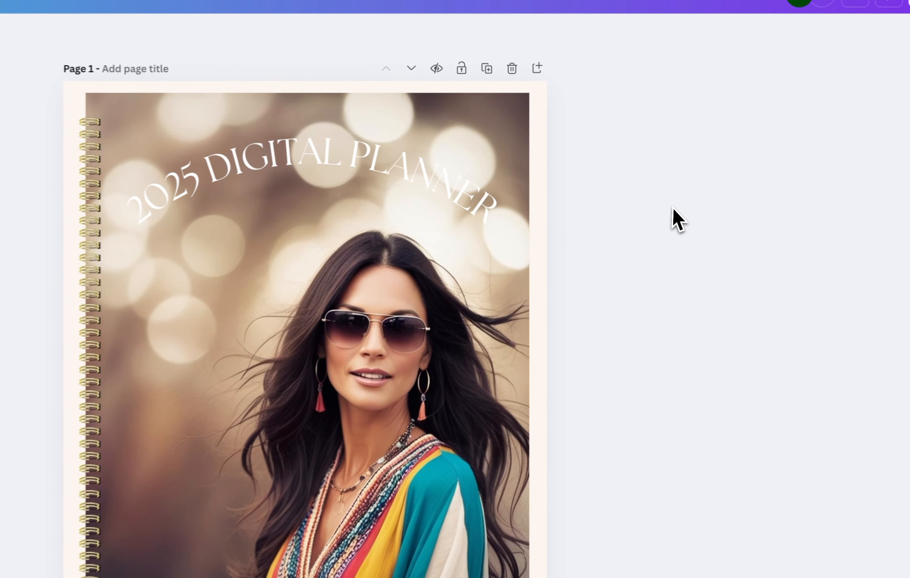
# Add a square at the upper-left corner of the cover photo and stretch it across the photo's full width behind the title.
pyautogui.press('r')
pyautogui.click(702, 210)
pyautogui.moveTo(394, 400); pyautogui.dragTo(179, 165)
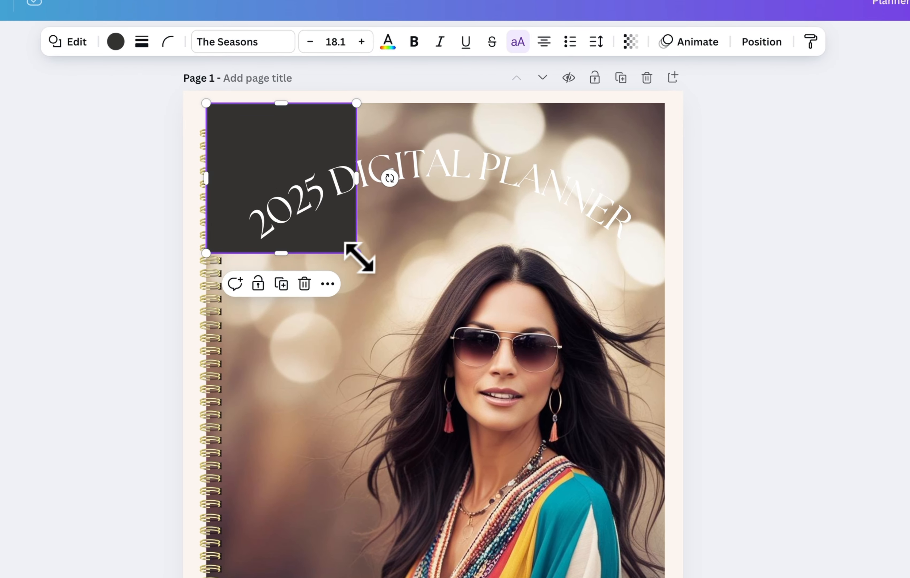
pyautogui.moveTo(359, 255); pyautogui.dragTo(665, 247)
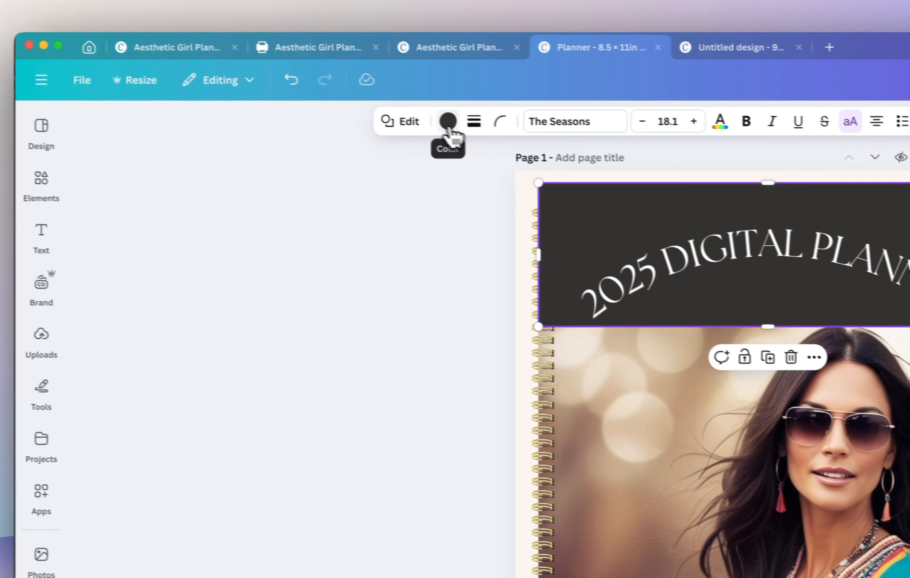
# Fill the rectangle with a gradient from solid black to fully transparent black, using the top-to-bottom linear style.
pyautogui.click(116, 42)
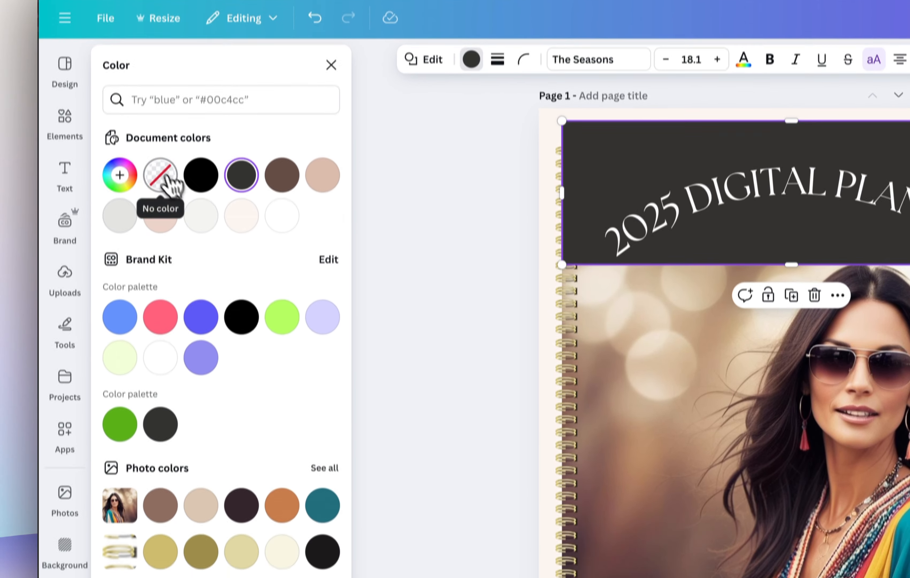
pyautogui.click(119, 242)
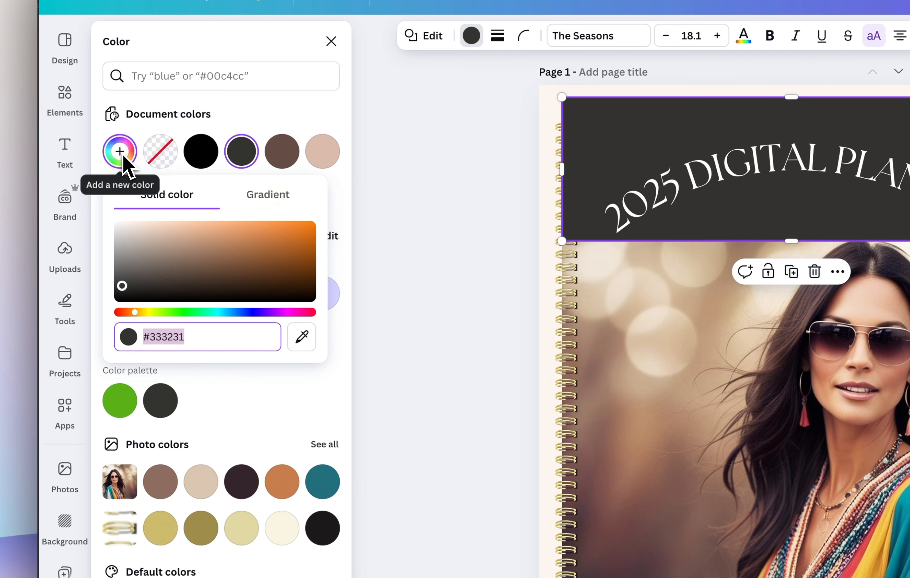
pyautogui.click(260, 201)
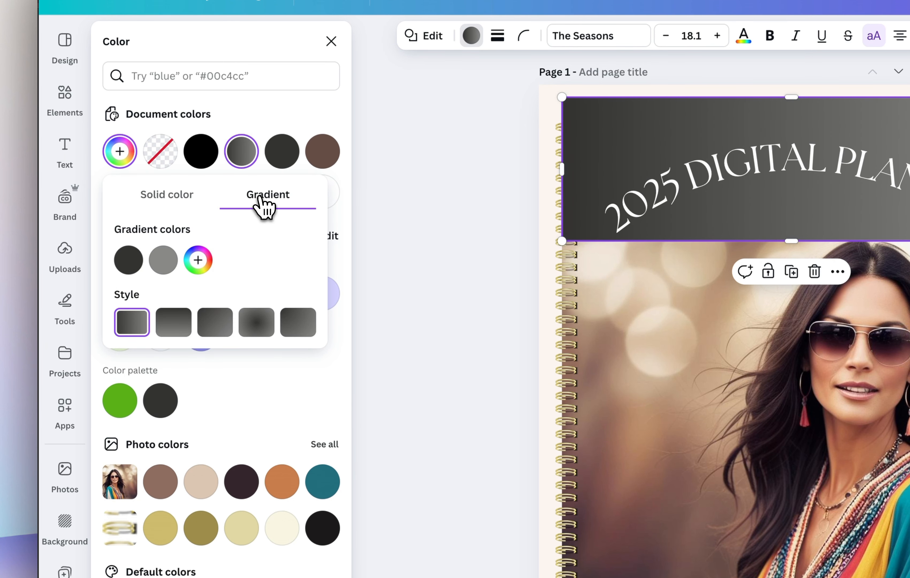
pyautogui.click(136, 266)
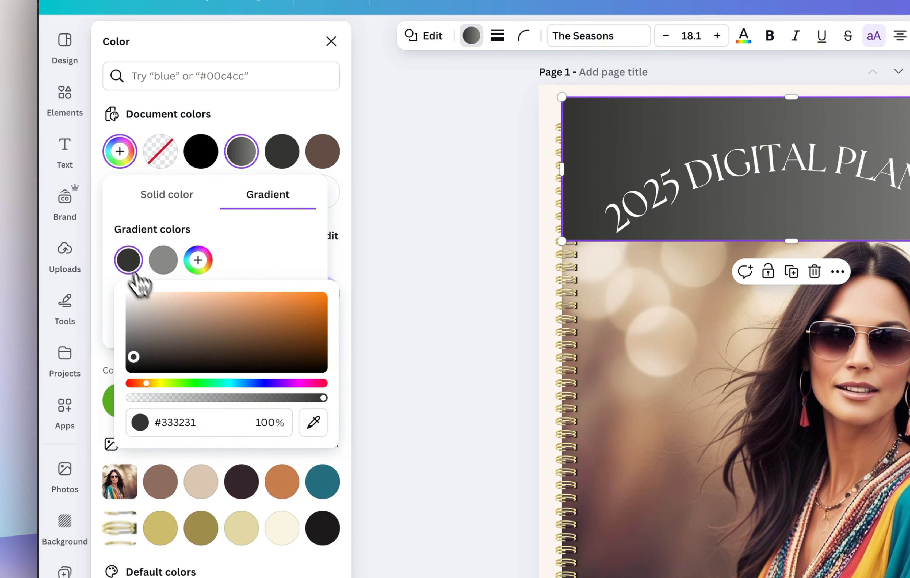
pyautogui.moveTo(153, 314); pyautogui.dragTo(154, 369)
pyautogui.click(163, 261)
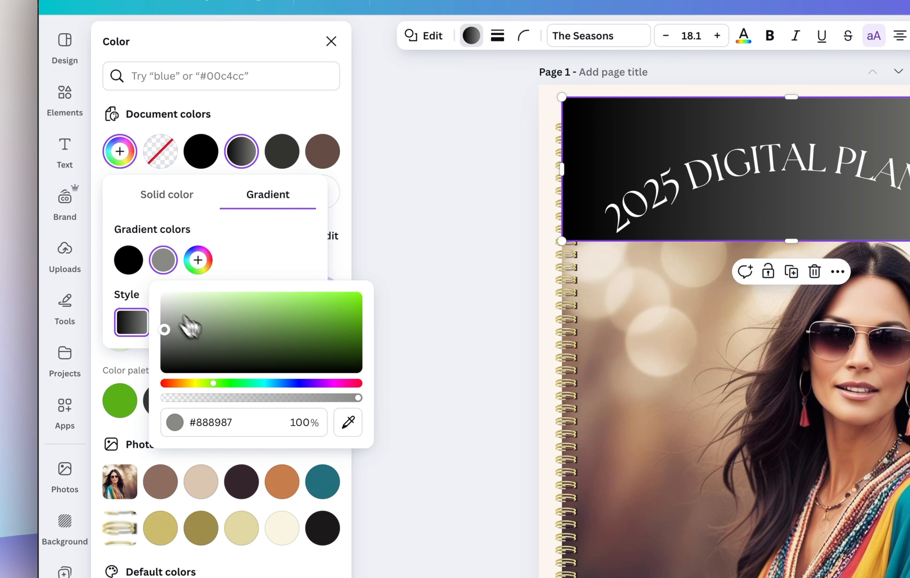
pyautogui.moveTo(188, 324); pyautogui.dragTo(201, 398)
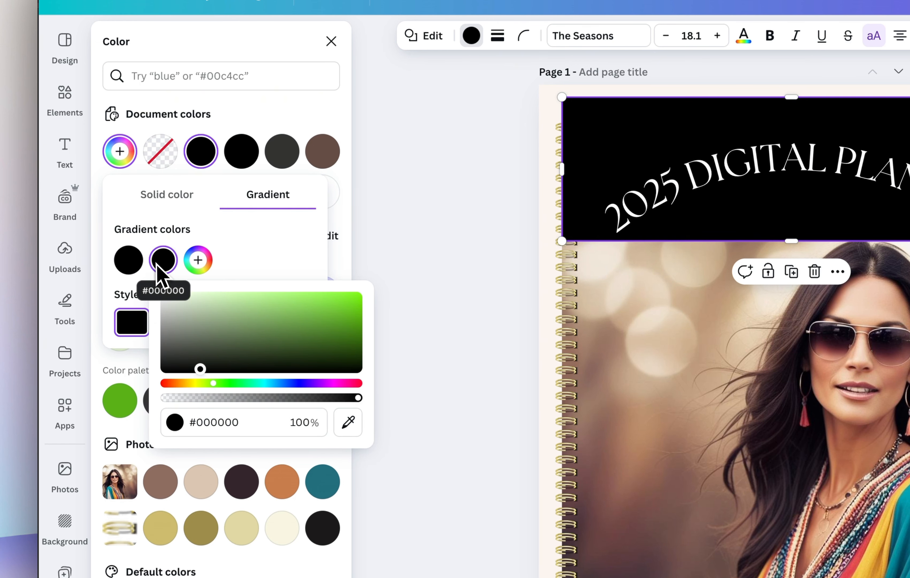
pyautogui.moveTo(358, 398); pyautogui.dragTo(162, 399)
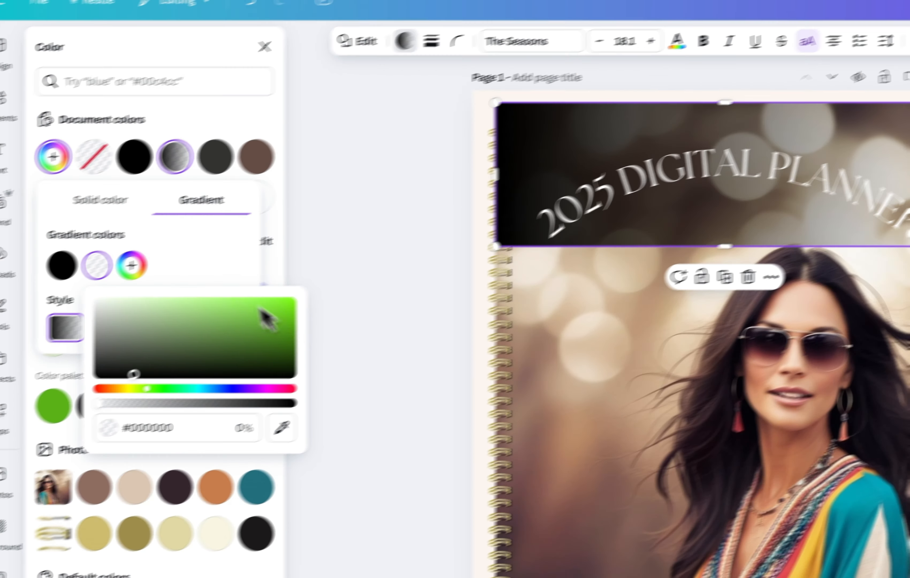
pyautogui.click(254, 245)
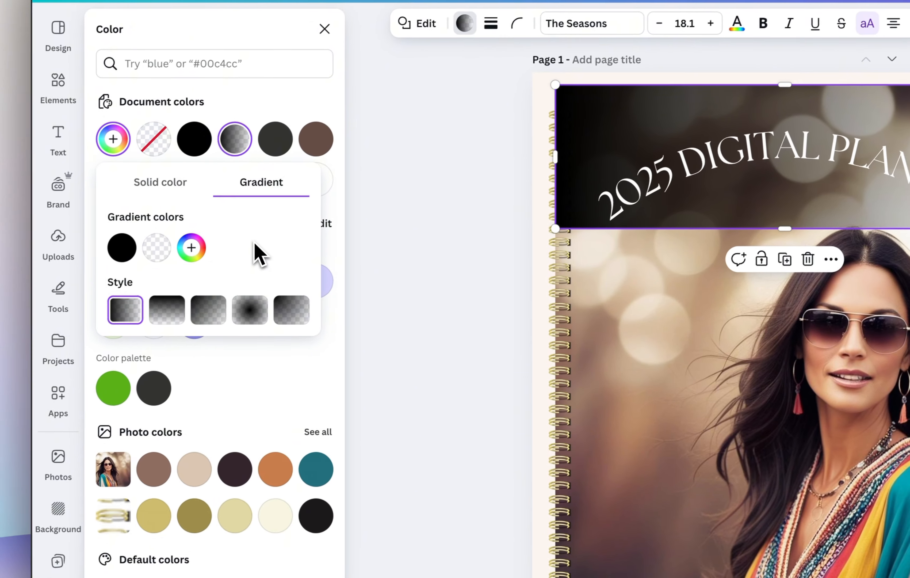
pyautogui.click(178, 316)
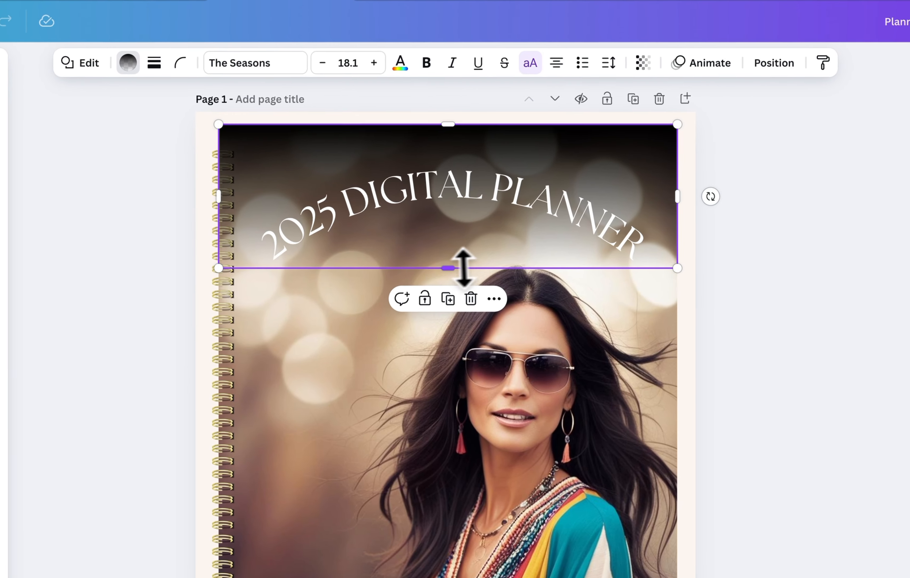
# Extend the gradient rectangle down to the woman's lips and set its transparency to 74.
pyautogui.moveTo(791, 226); pyautogui.dragTo(792, 254)
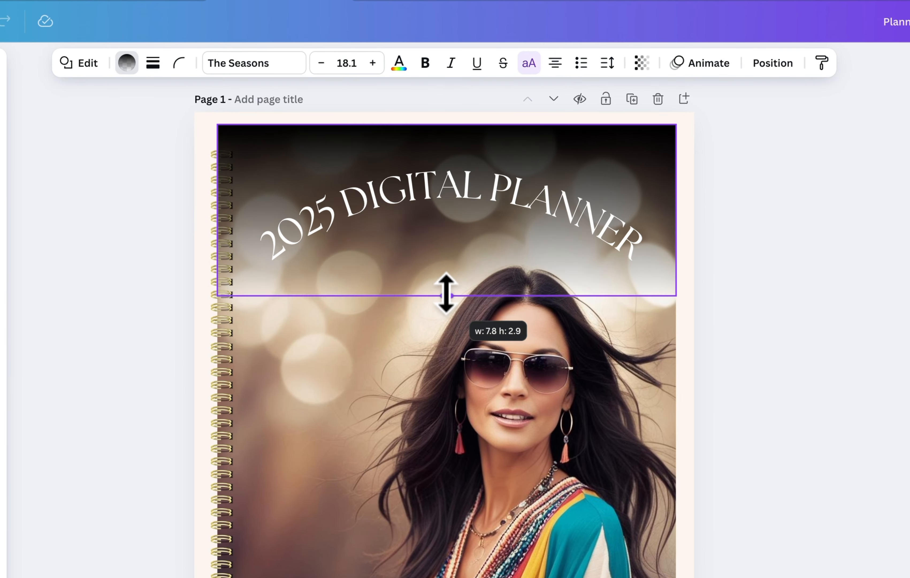
pyautogui.moveTo(446, 294); pyautogui.dragTo(431, 393)
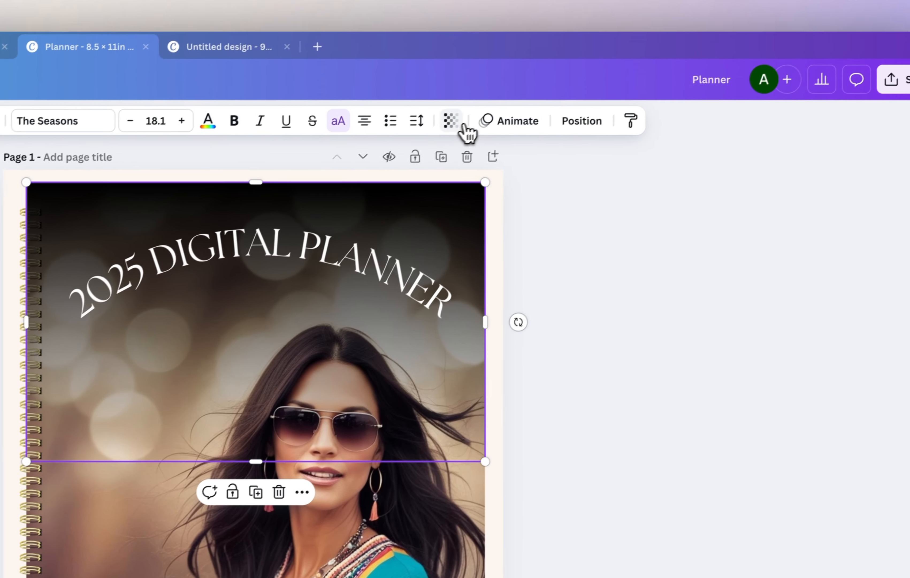
pyautogui.click(459, 122)
pyautogui.moveTo(480, 177); pyautogui.dragTo(452, 187)
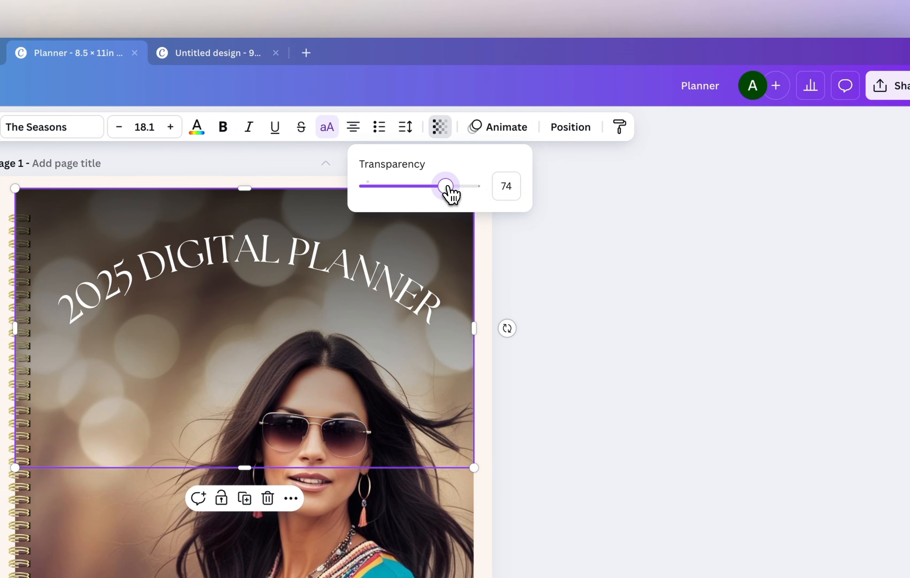
pyautogui.click(546, 221)
pyautogui.click(614, 235)
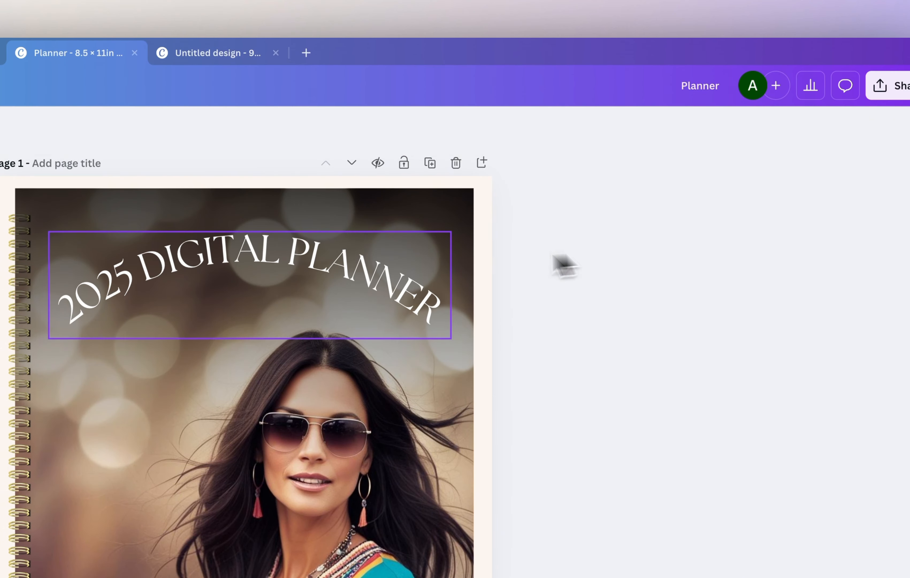
pyautogui.click(389, 277)
pyautogui.click(572, 251)
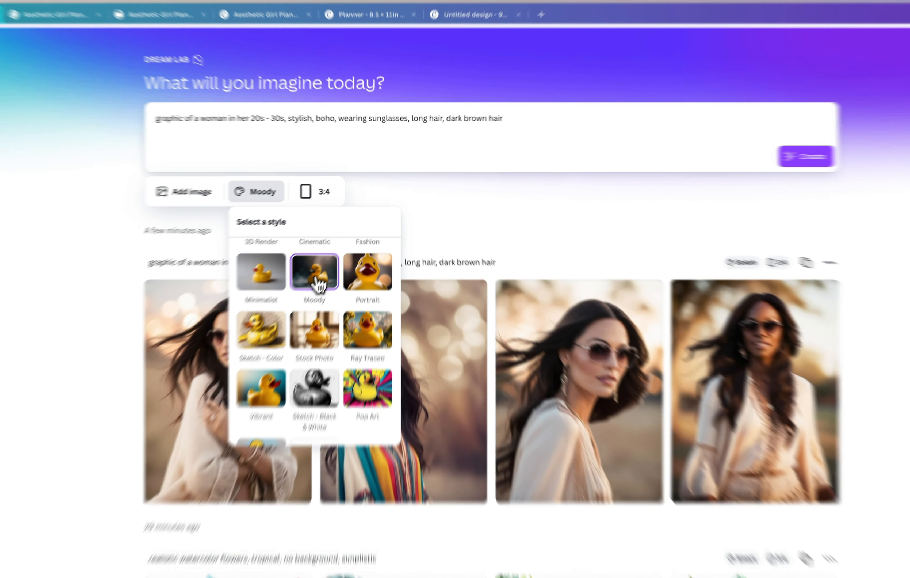
# In Dream Lab, generate 3:4 images from the existing boho woman prompt in Moody style and again in Sketch - Color style.
pyautogui.click(333, 258)
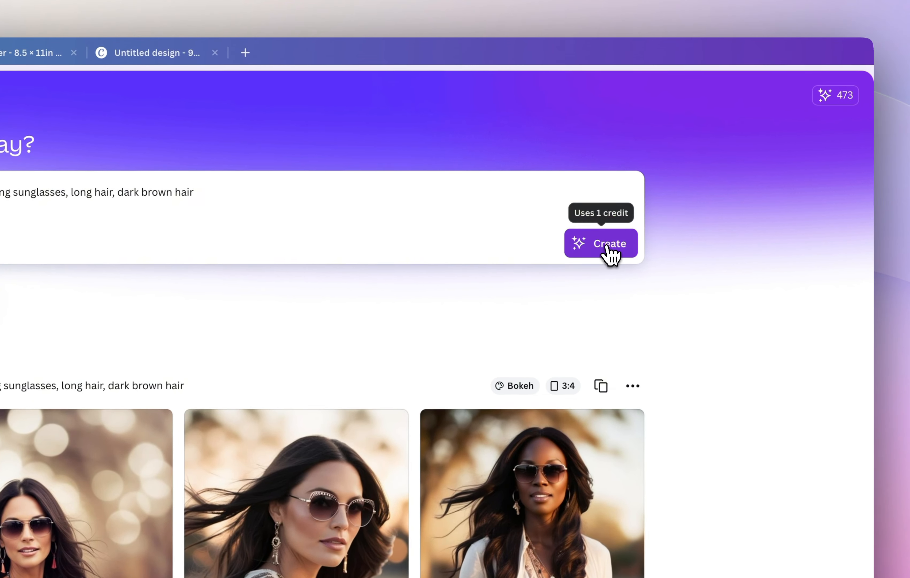
pyautogui.click(659, 229)
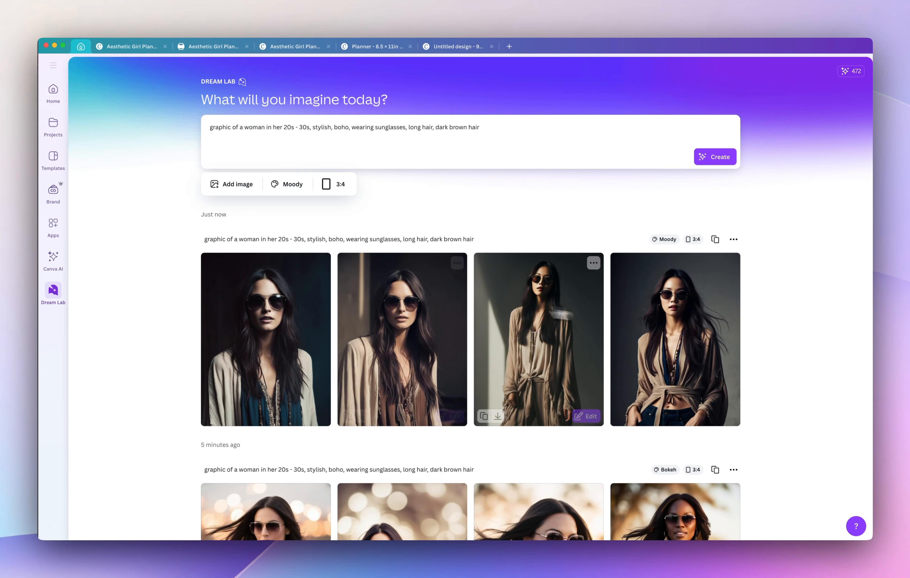
pyautogui.click(293, 184)
pyautogui.scroll(-5, 306, 306)
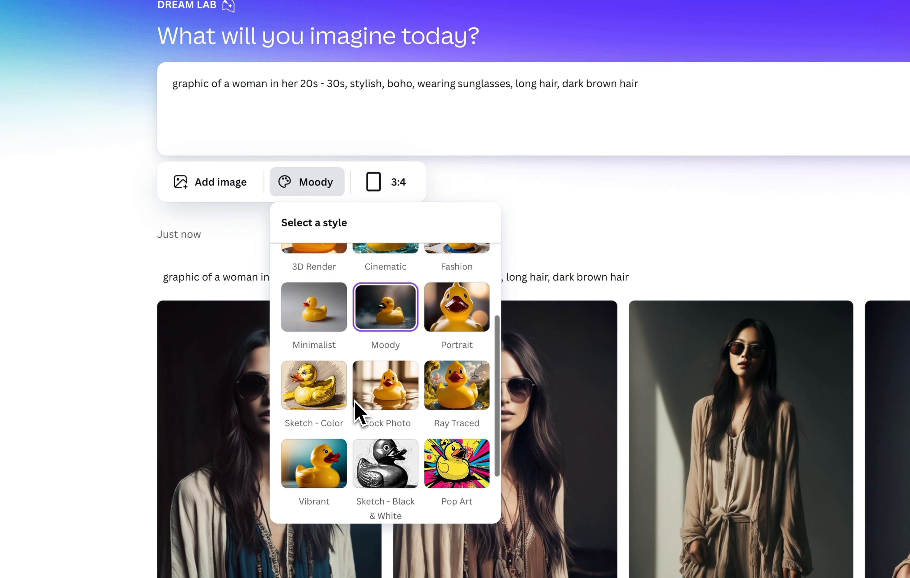
pyautogui.click(314, 376)
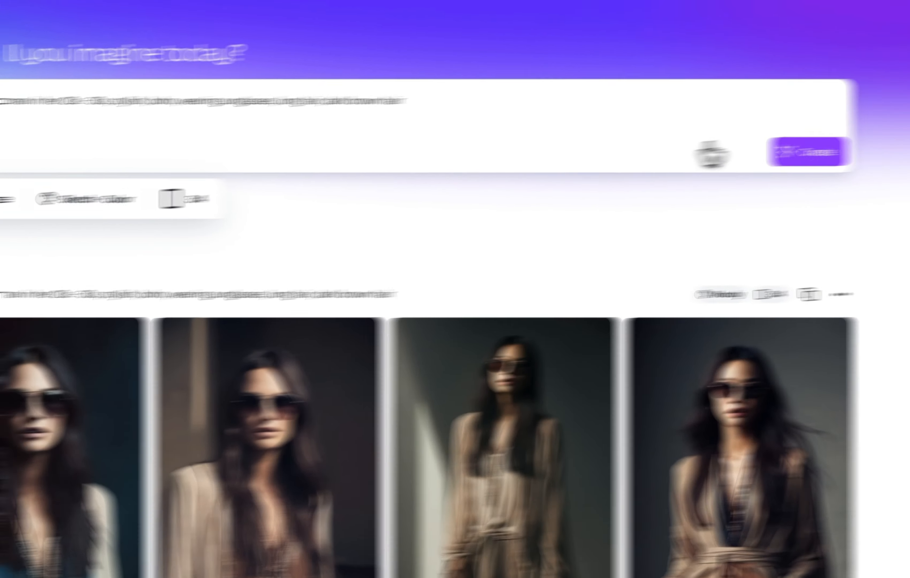
pyautogui.click(621, 170)
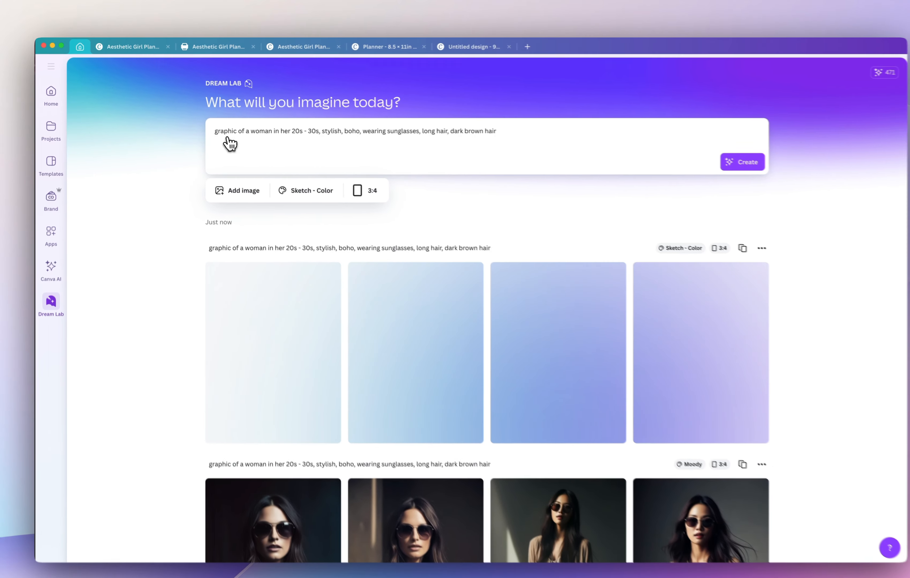
# Look at the Aesthetic Girl Planner cover for reference, and generate the same Dream Lab prompt in Vibrant style at 3:4.
pyautogui.click(203, 47)
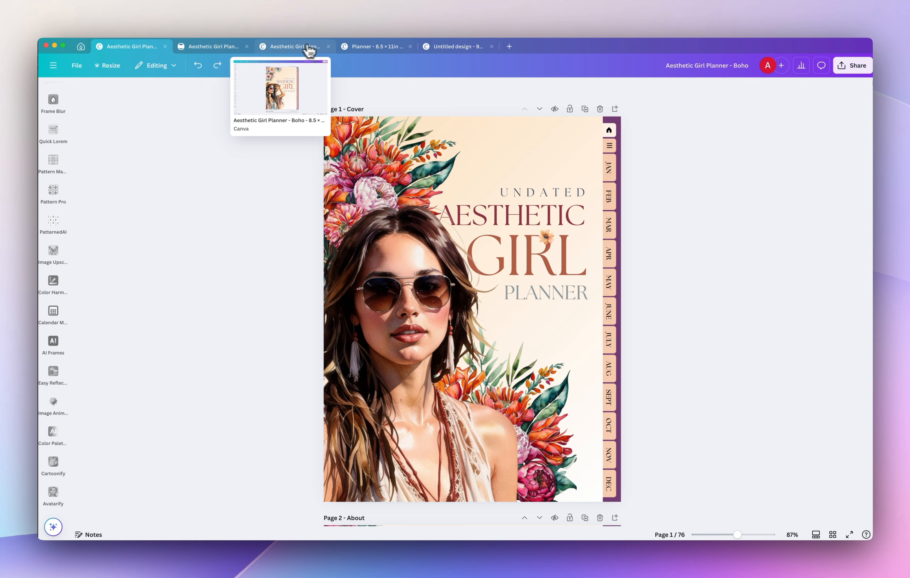
pyautogui.click(316, 49)
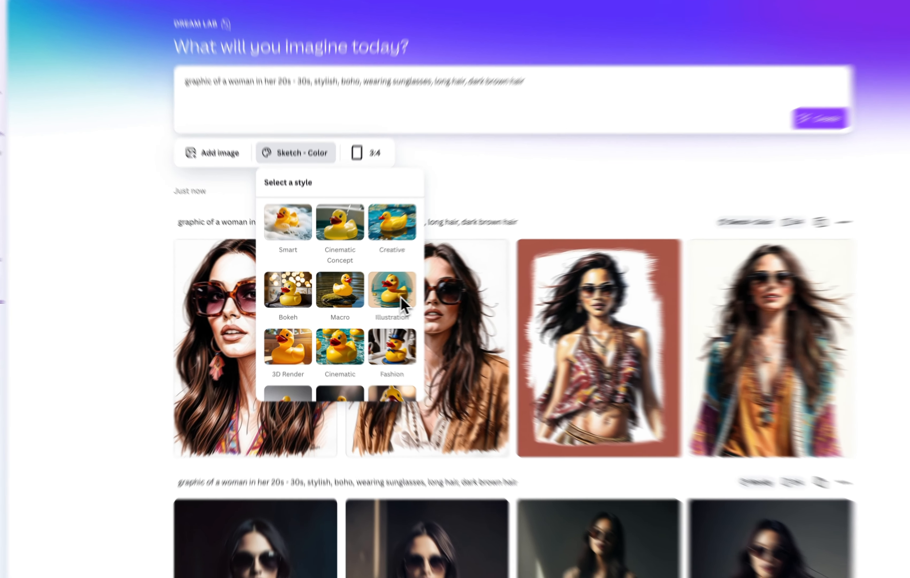
pyautogui.scroll(-3, 379, 298)
pyautogui.scroll(-3, 441, 319)
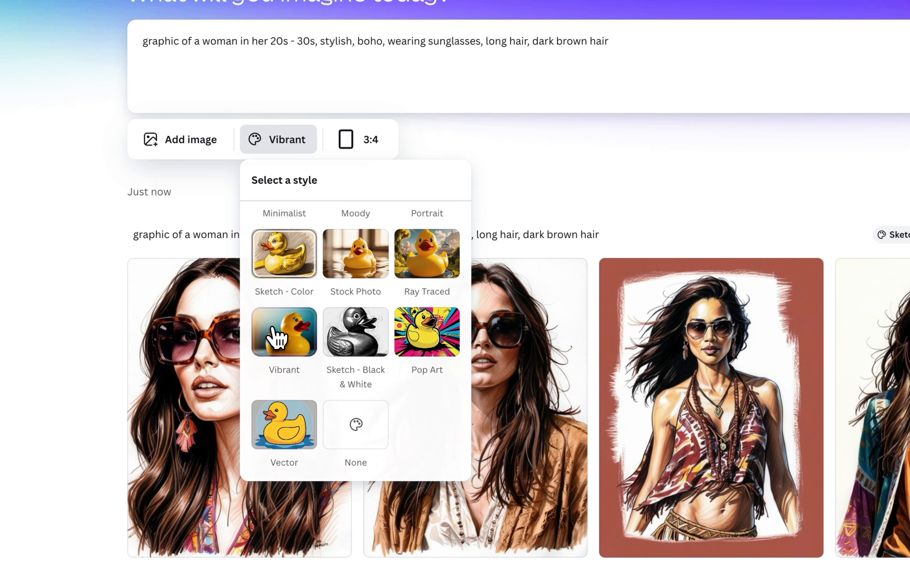
pyautogui.click(276, 336)
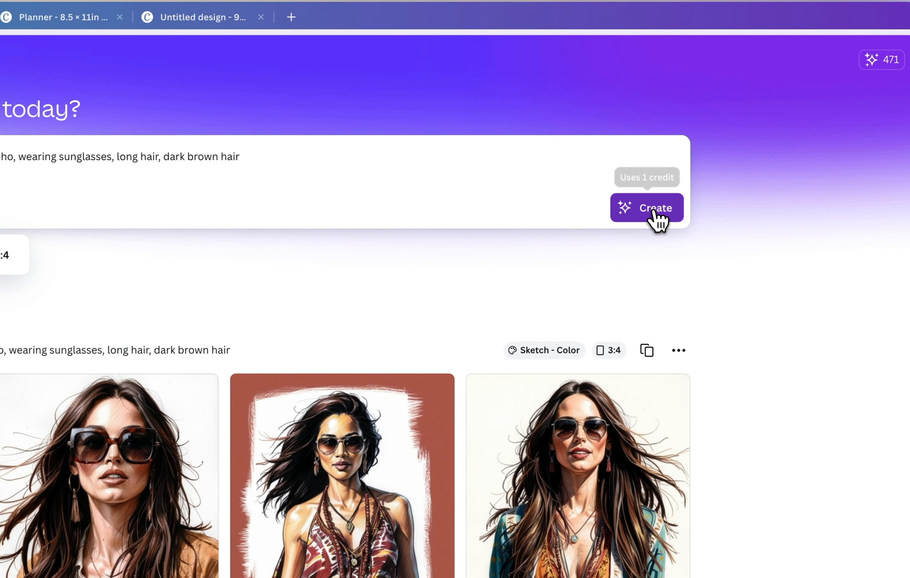
pyautogui.click(655, 214)
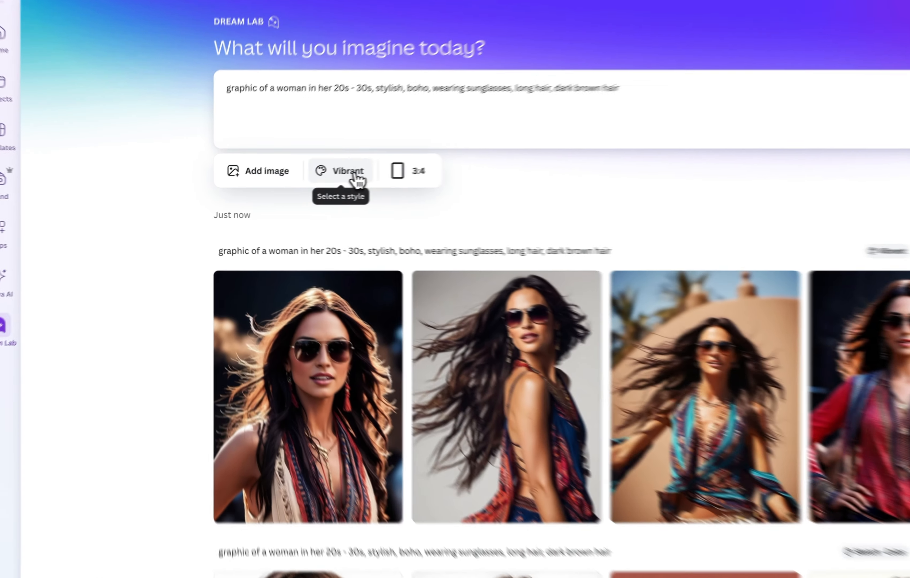
# Generate the boho woman prompt in Pop Art style at 3:4.
pyautogui.click(288, 184)
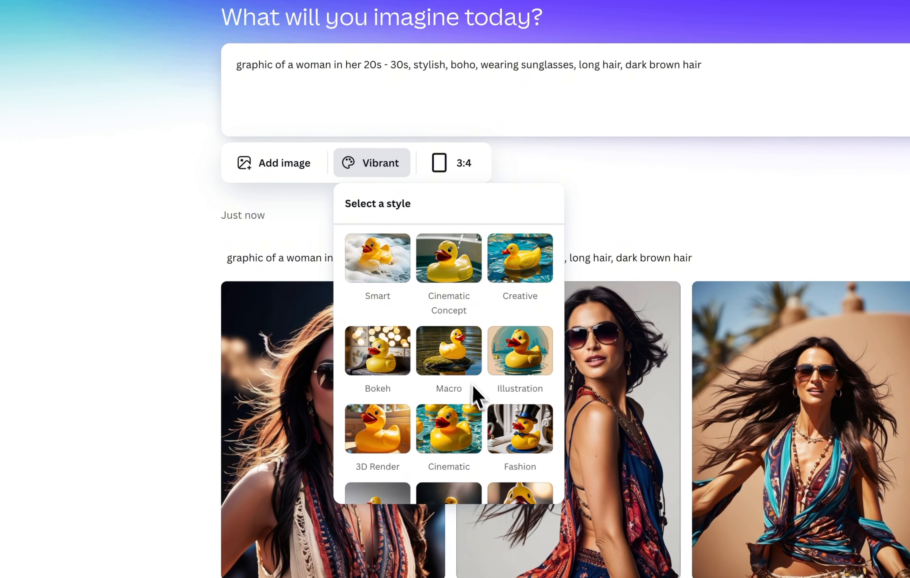
pyautogui.scroll(-2, 351, 319)
pyautogui.scroll(-5, 477, 381)
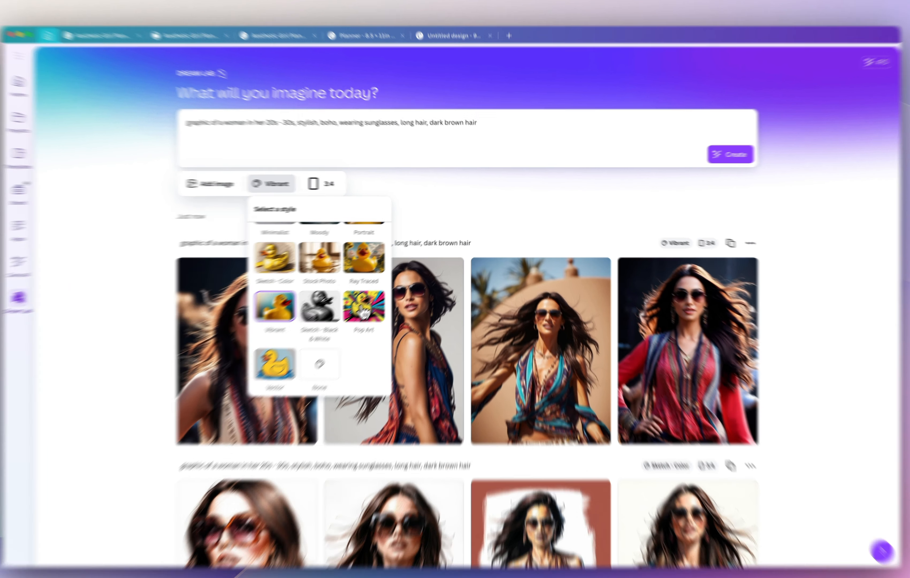
pyautogui.click(371, 301)
pyautogui.click(715, 159)
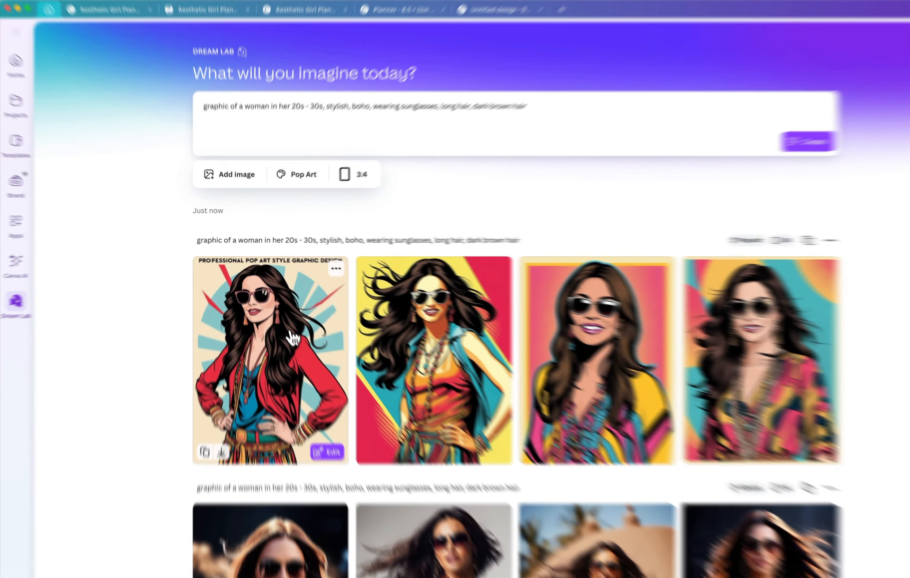
# Open the generated pop art woman in the red jacket as an editable design and remove her image's background.
pyautogui.click(280, 319)
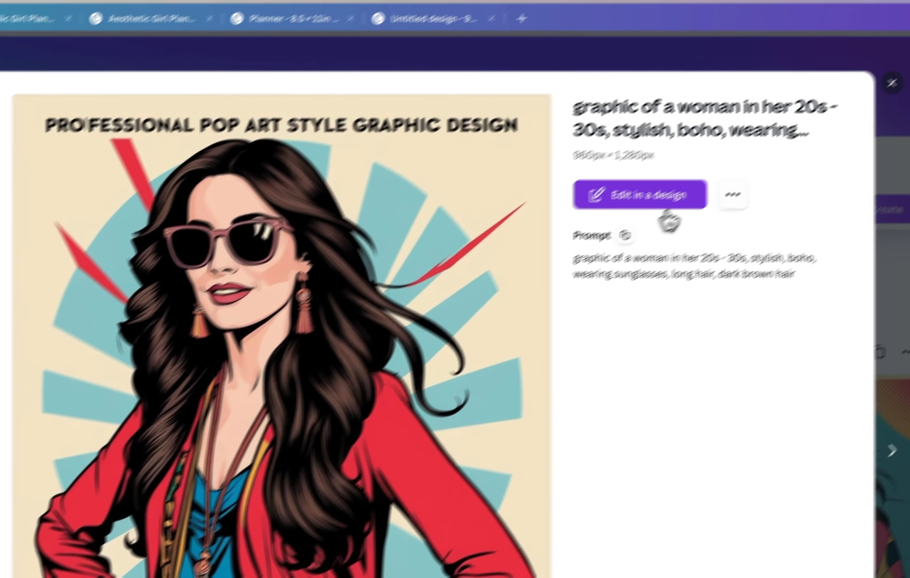
pyautogui.click(666, 208)
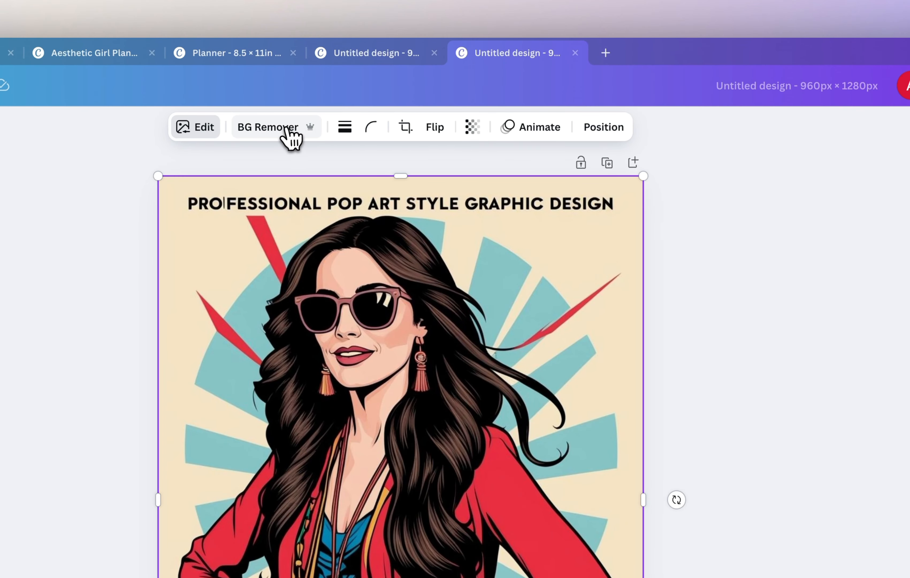
pyautogui.click(284, 127)
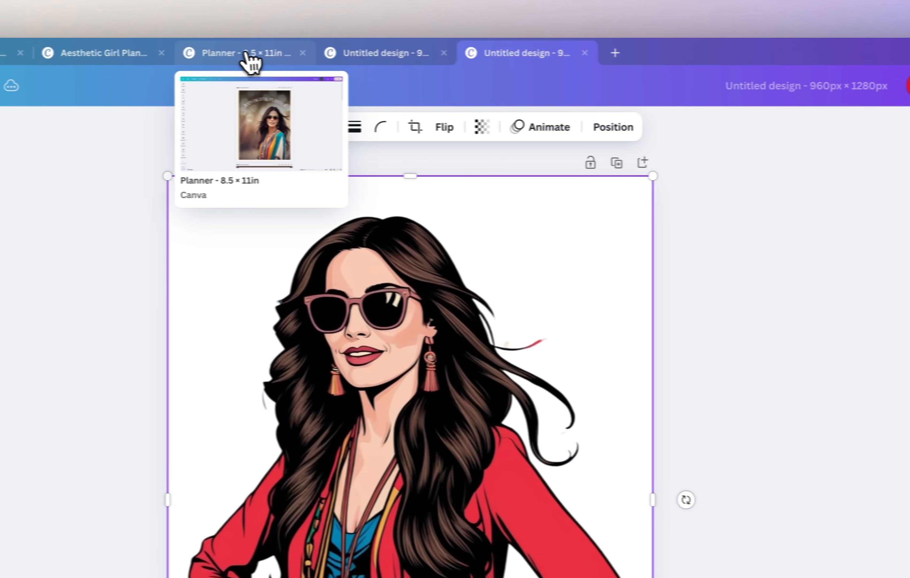
# Switch to the Planner design and duplicate the page 1 cover as page 2.
pyautogui.click(247, 57)
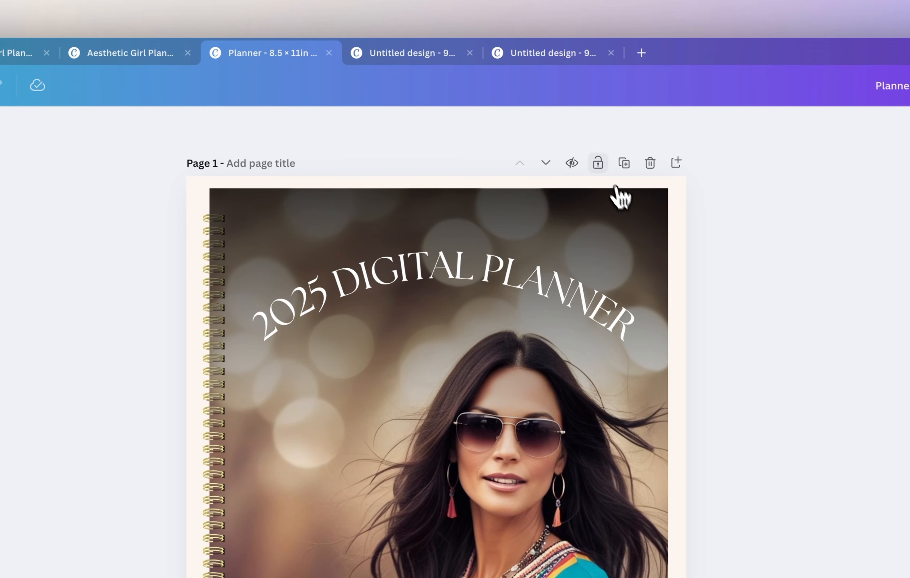
pyautogui.scroll(-8, 627, 195)
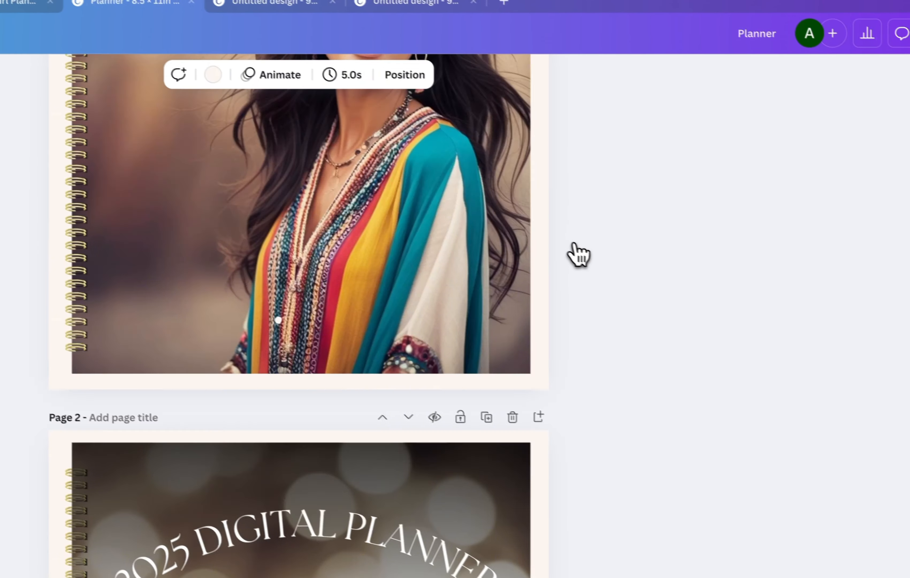
# Remove the photo of the boho woman from the page 1 cover.
pyautogui.scroll(5, 711, 298)
pyautogui.click(593, 415)
pyautogui.press('Delete')
pyautogui.scroll(4, 439, 357)
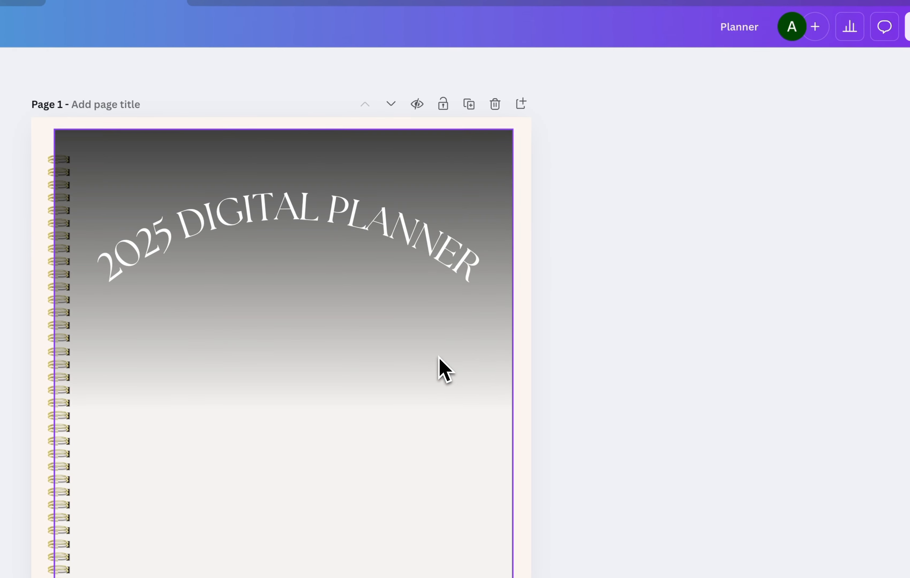
# Paste the background-free pop art woman onto the page 1 cover, scale her down and position her below the curved title.
pyautogui.press('super+v')
pyautogui.moveTo(516, 116); pyautogui.dragTo(450, 201)
pyautogui.moveTo(407, 233); pyautogui.dragTo(471, 234)
pyautogui.moveTo(519, 204); pyautogui.dragTo(496, 233)
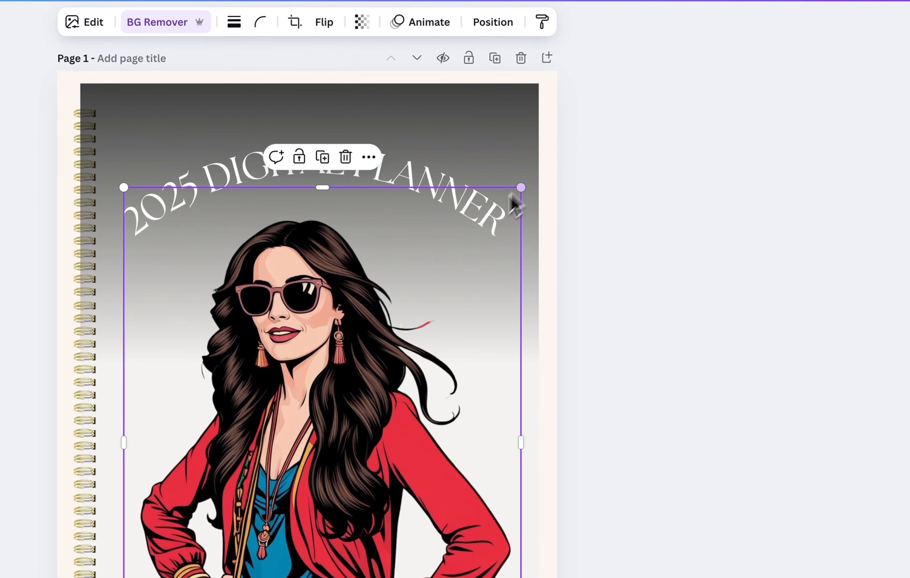
pyautogui.moveTo(426, 297); pyautogui.dragTo(438, 295)
pyautogui.moveTo(464, 250); pyautogui.dragTo(464, 249)
# Delete the dark gradient behind the title and recolor the page 1 cover shape teal (#226E7D).
pyautogui.click(453, 125)
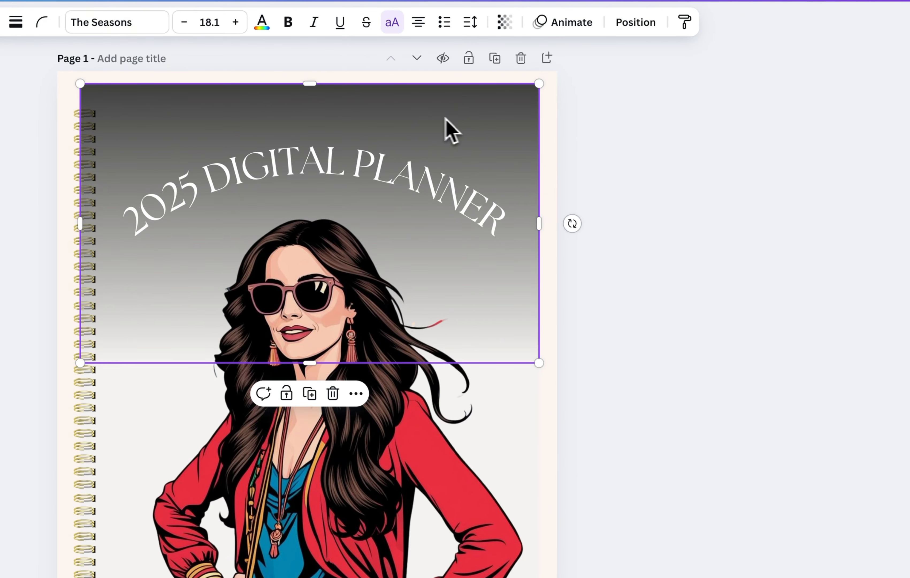
pyautogui.press('Delete')
pyautogui.click(510, 320)
pyautogui.click(496, 153)
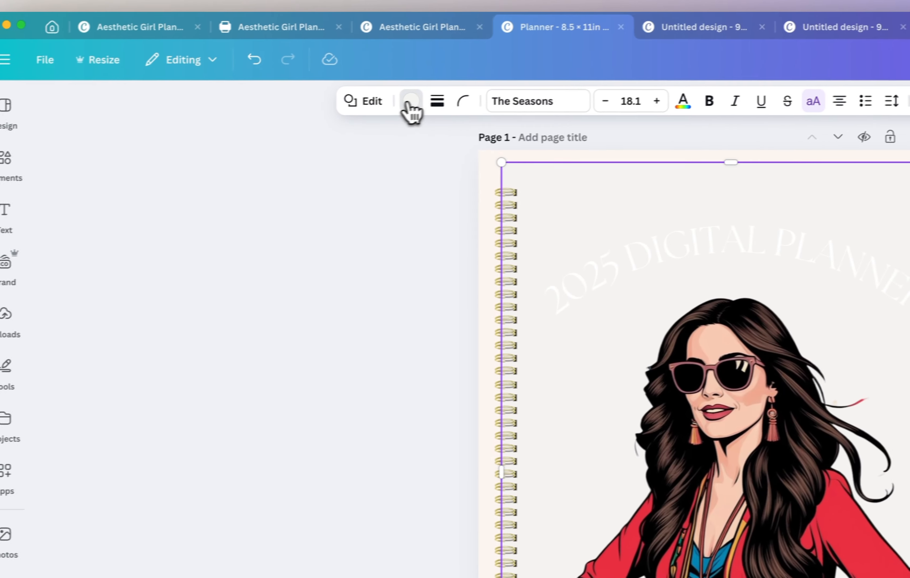
pyautogui.click(112, 110)
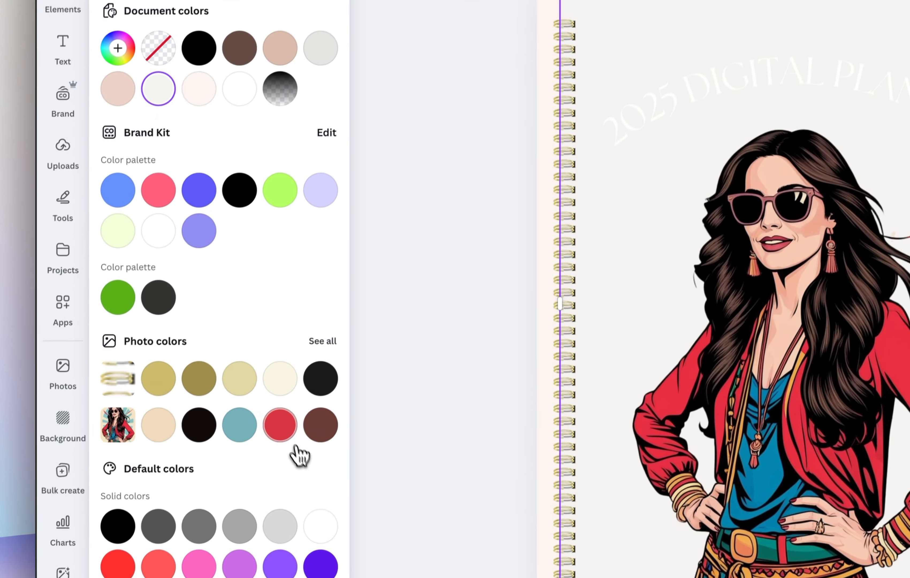
pyautogui.click(285, 507)
pyautogui.click(279, 245)
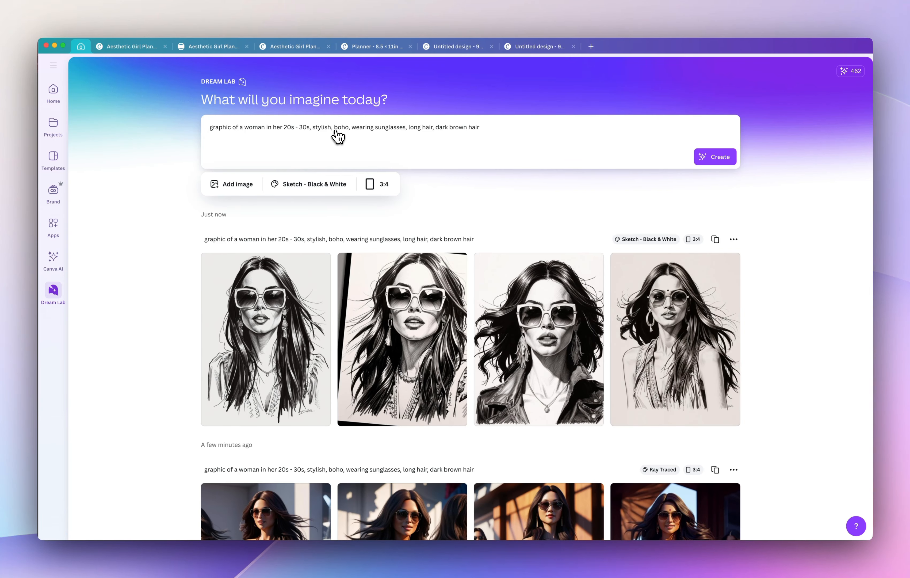
# Review the Dream Lab style options and open the generated long-haired Sketch - Black & White woman with drop earrings as an editable design.
pyautogui.click(339, 189)
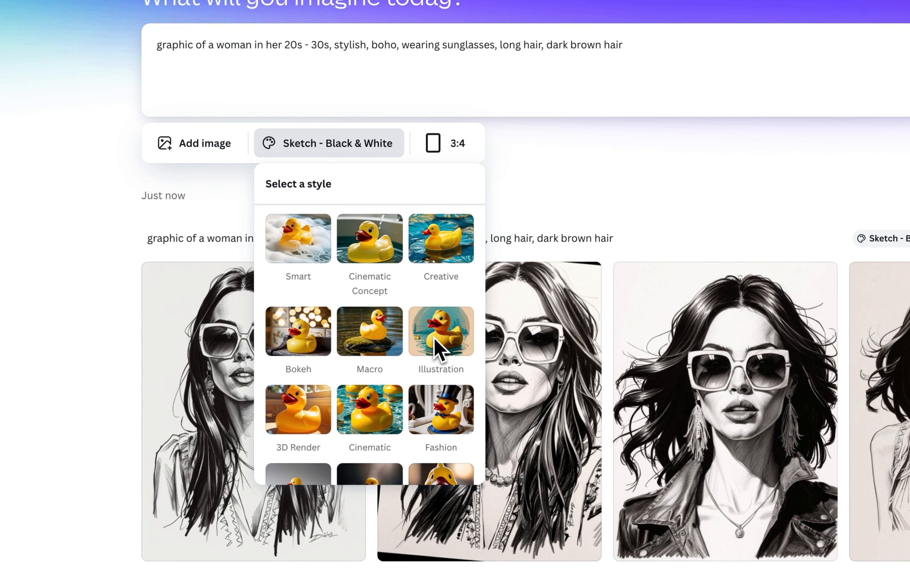
pyautogui.scroll(-3, 336, 346)
pyautogui.click(632, 216)
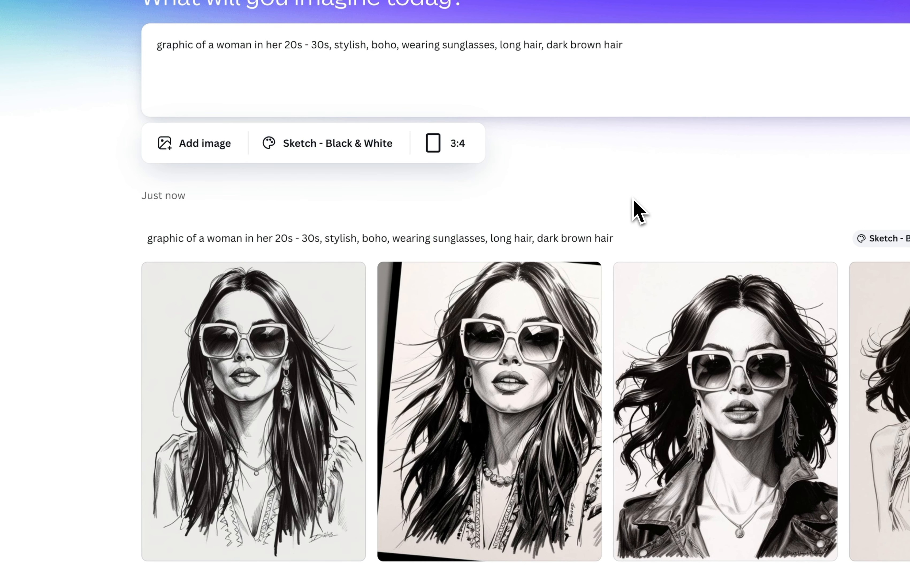
pyautogui.click(254, 378)
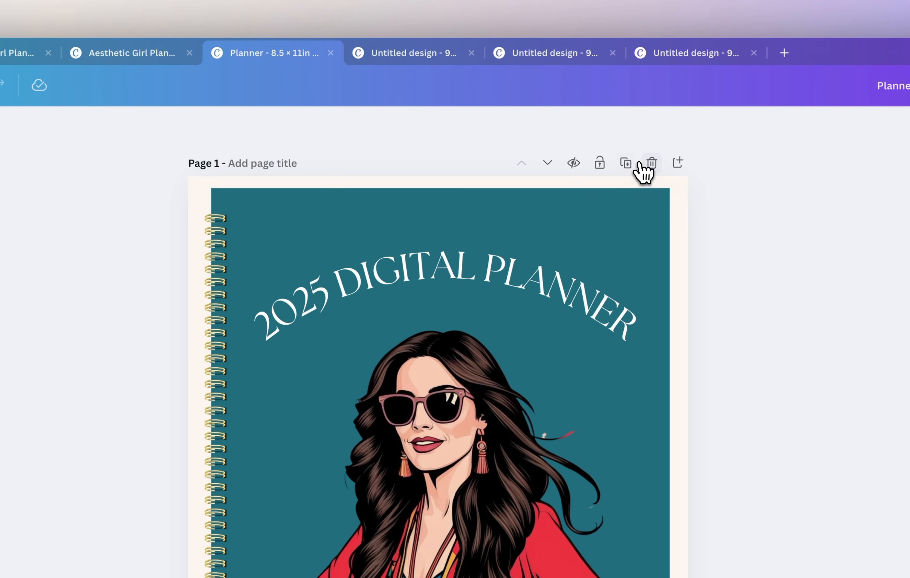
# Duplicate the teal cover in the Planner design and delete the pop art woman from page 1.
pyautogui.click(630, 162)
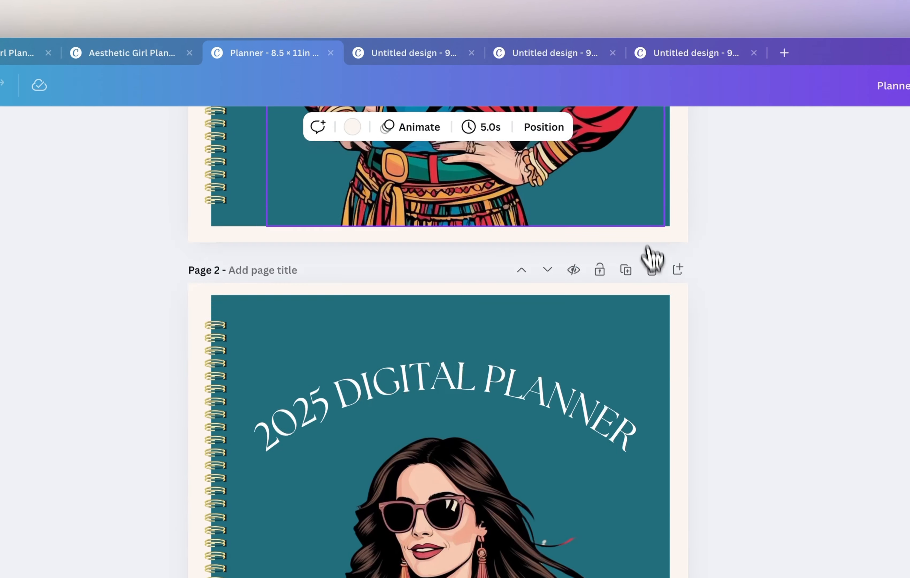
pyautogui.scroll(10, 652, 273)
pyautogui.click(493, 389)
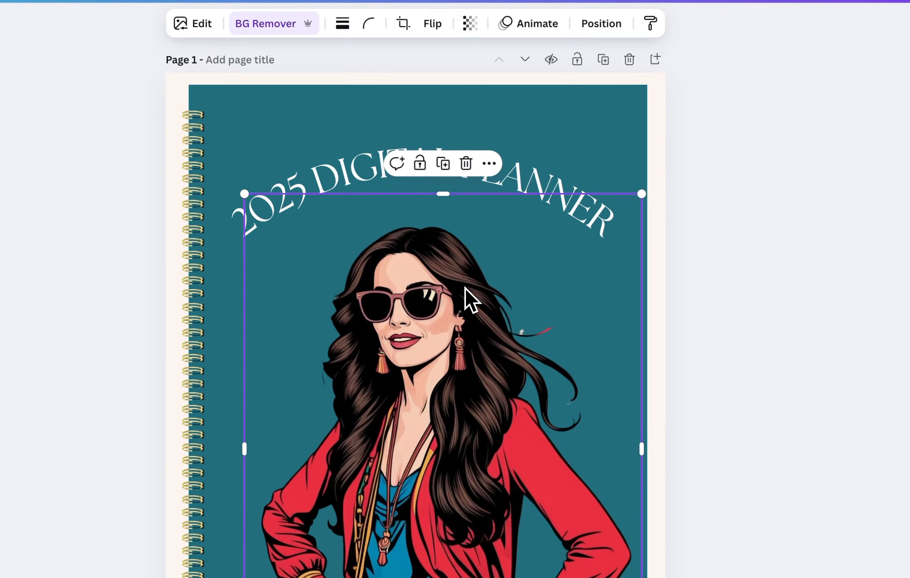
pyautogui.press('Delete')
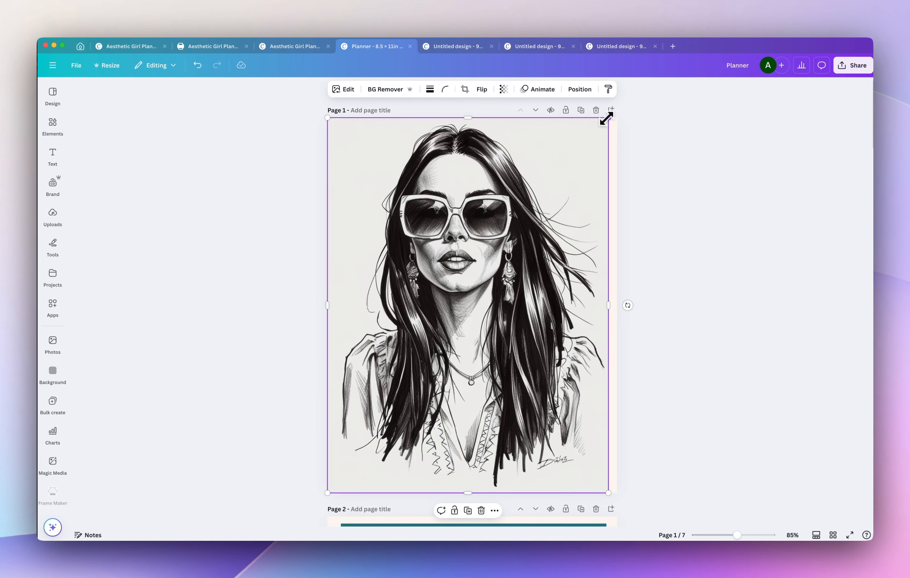
# Scale down the sketched woman on page 1, center her on the cover, and match the cover shape's color to her light grey background.
pyautogui.moveTo(606, 119)
pyautogui.mouseDown()
pyautogui.moveTo(544, 201)
pyautogui.moveTo(552, 197)
pyautogui.mouseUp()
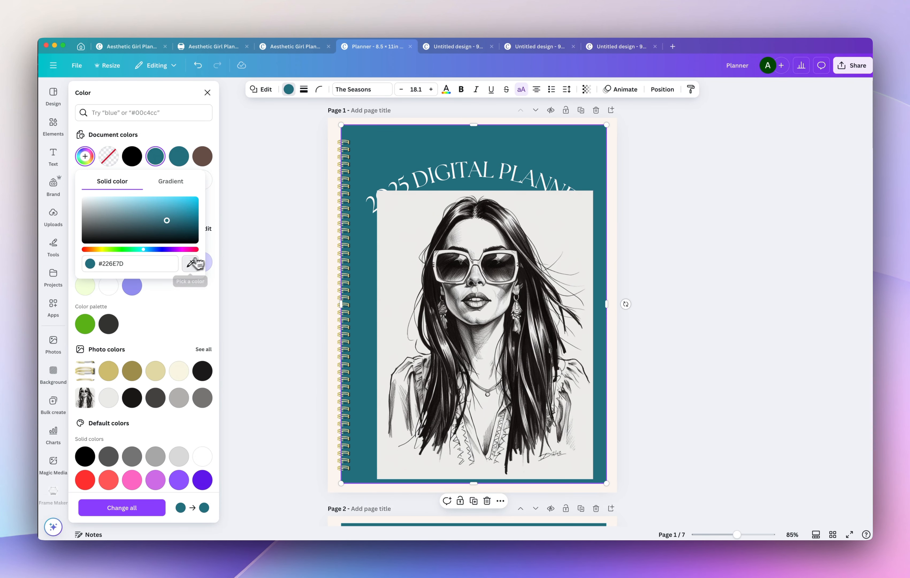
pyautogui.click(401, 222)
pyautogui.click(553, 225)
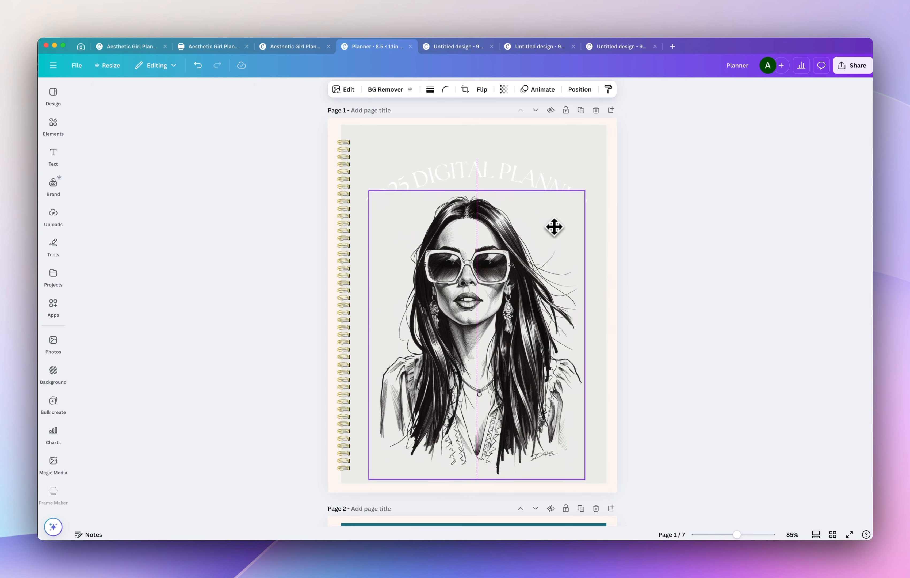
# Reposition the curved title above the sketched woman's head and set both the title and the page 1 background to black.
pyautogui.click(569, 188)
pyautogui.moveTo(569, 188); pyautogui.dragTo(569, 173)
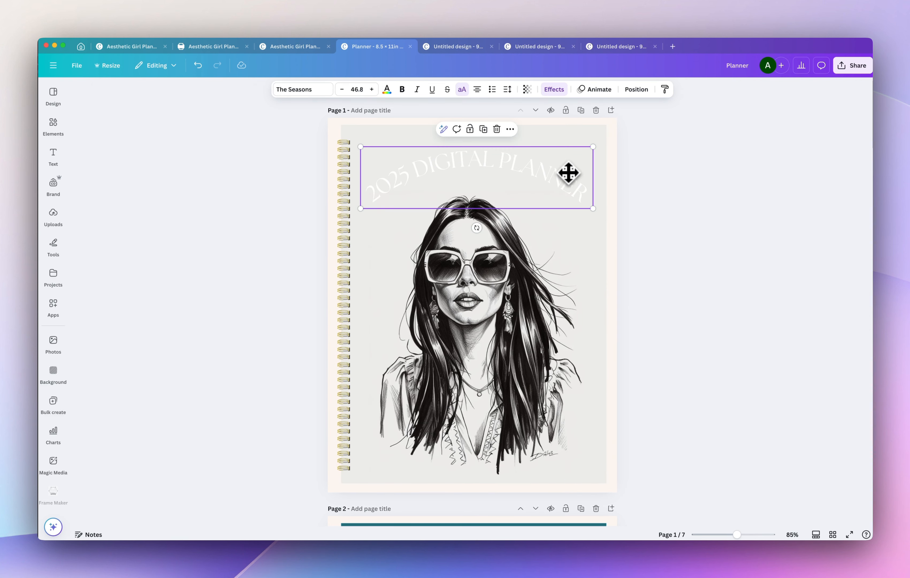
pyautogui.click(386, 90)
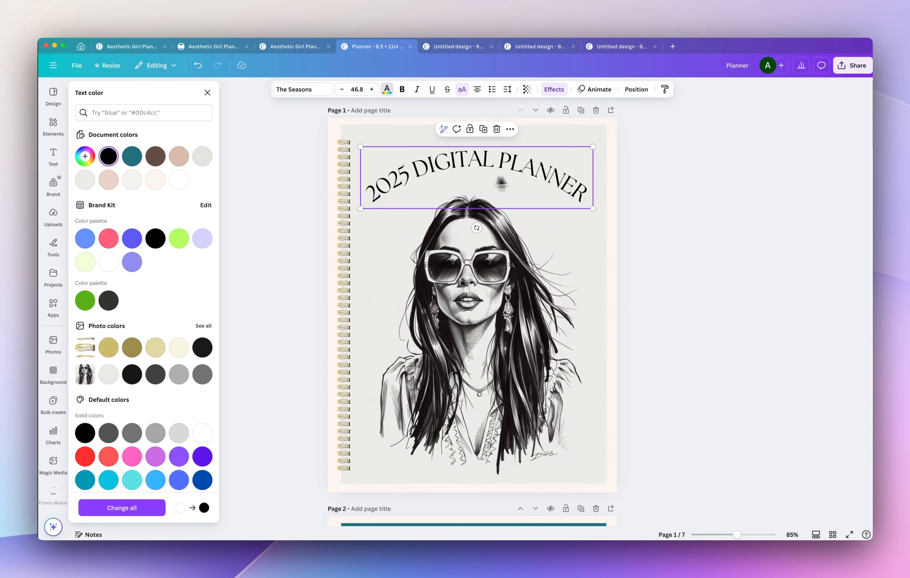
pyautogui.moveTo(535, 173); pyautogui.dragTo(534, 178)
pyautogui.click(683, 193)
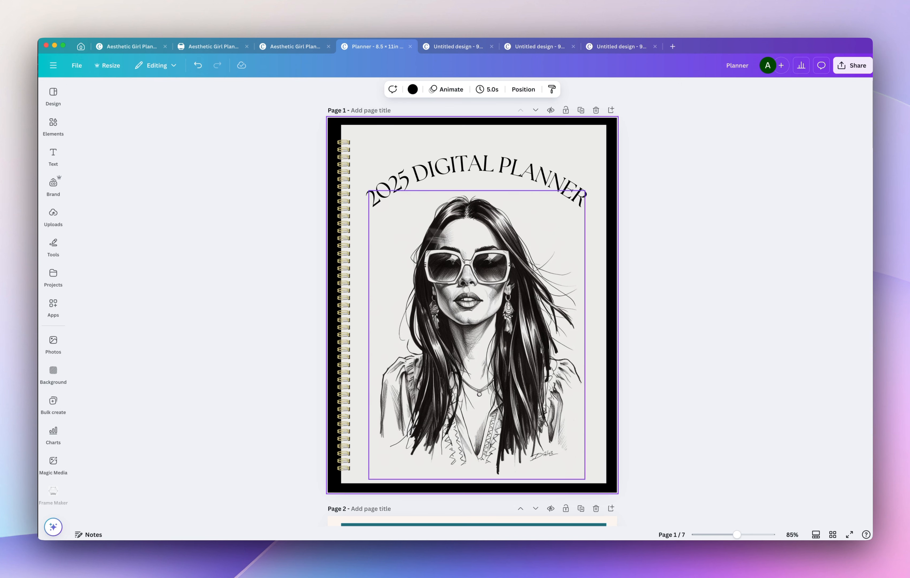
pyautogui.click(672, 243)
# Review the finished planner covers from page 1 onward.
pyautogui.scroll(-2, 729, 339)
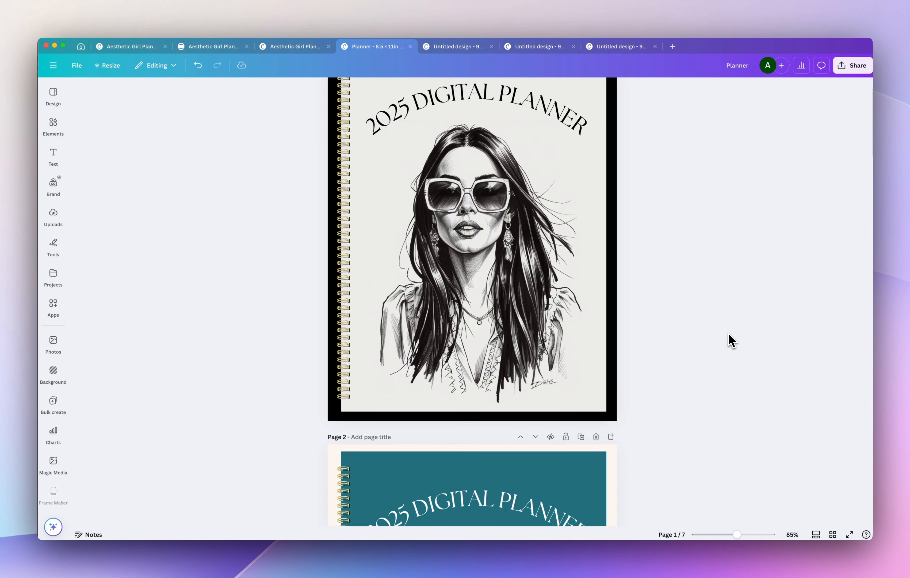
pyautogui.scroll(2, 661, 328)
pyautogui.scroll(-15, 665, 328)
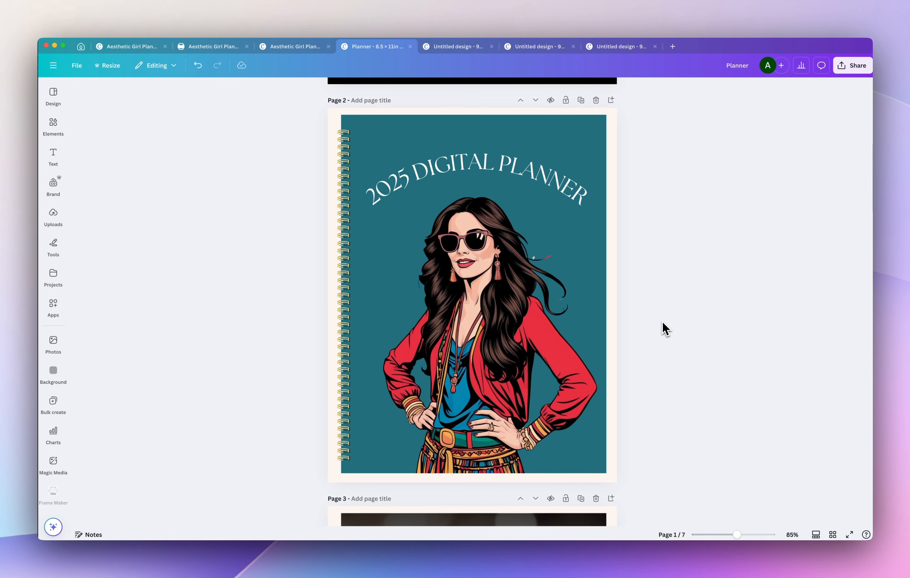
pyautogui.scroll(-10, 665, 328)
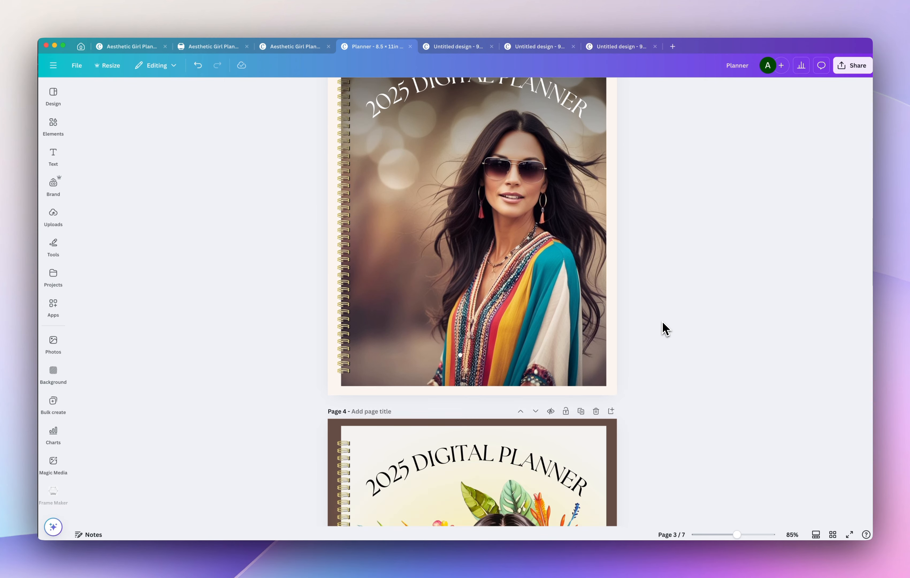
pyautogui.scroll(-2, 666, 328)
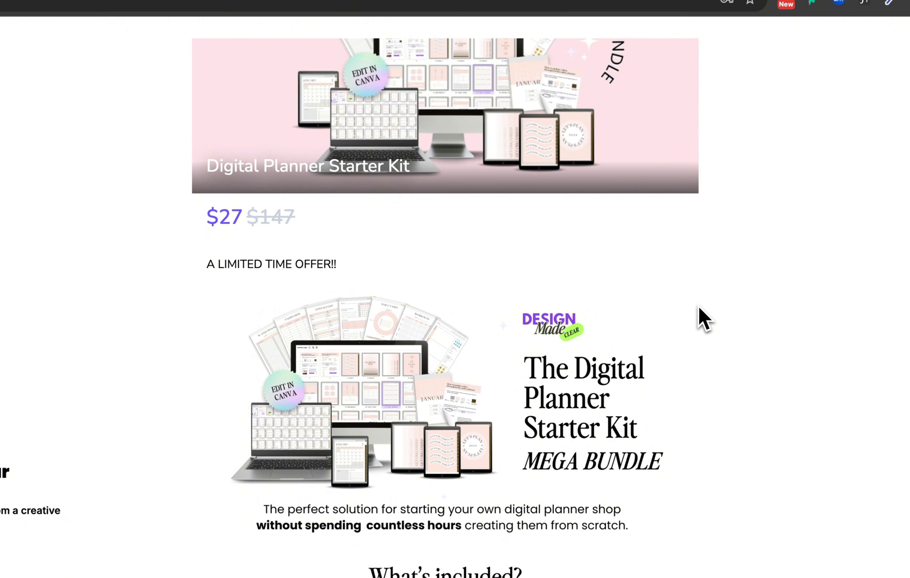
# Look through the contents listed on the Digital Planner Starter Kit sales page in the browser.
pyautogui.scroll(-5, 703, 319)
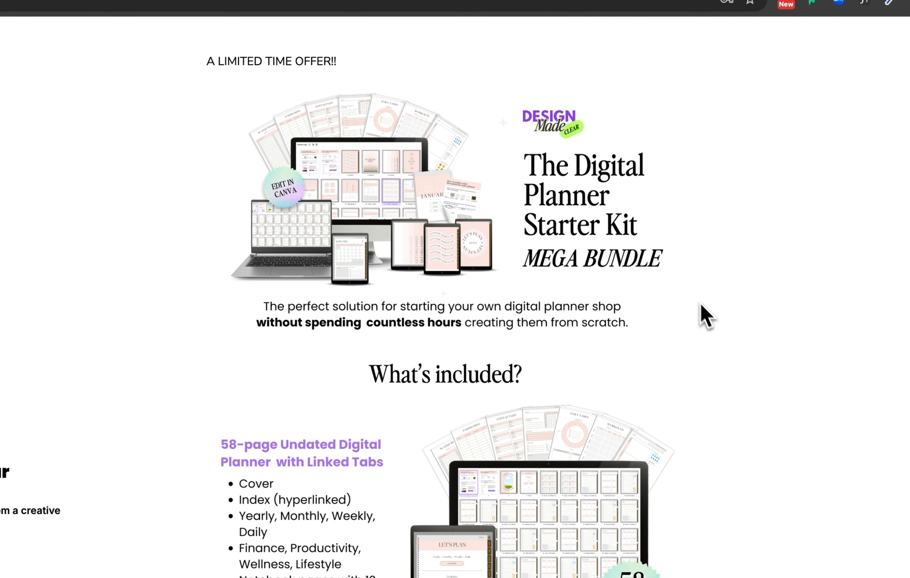
pyautogui.scroll(-15, 536, 332)
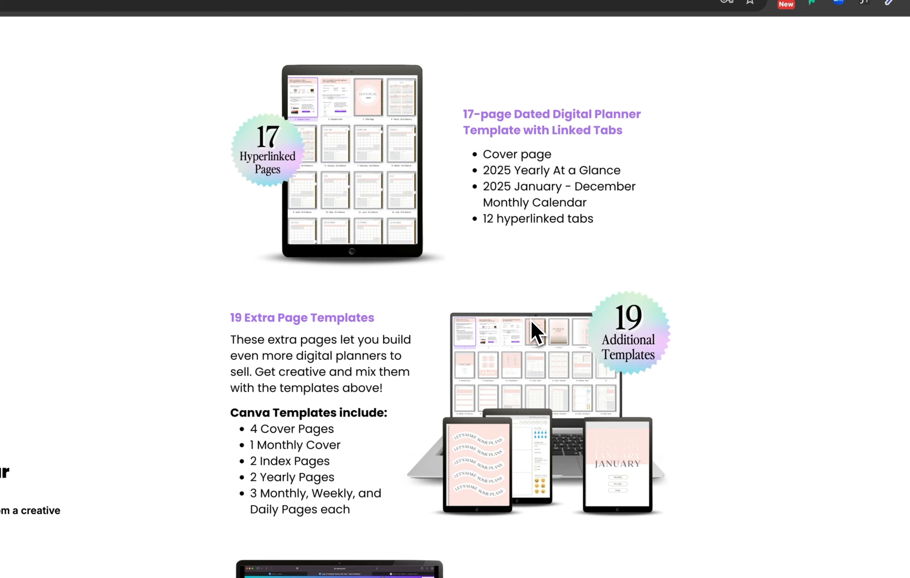
pyautogui.scroll(-20, 537, 331)
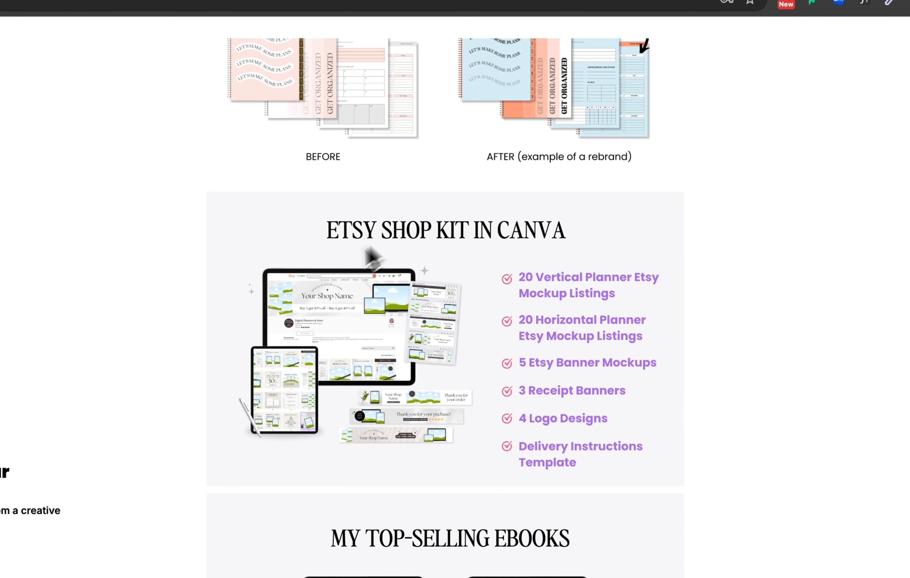